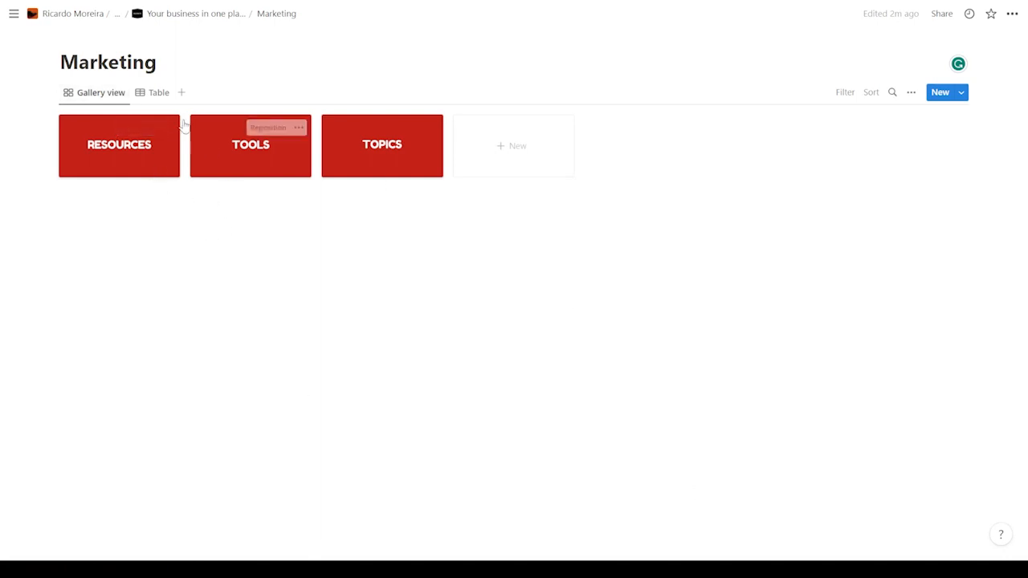
- Examine the Marketing database's table view and its columns, then its gallery view and the TOPICS card's page
{"action": "left_click", "coordinate": [158, 94]}
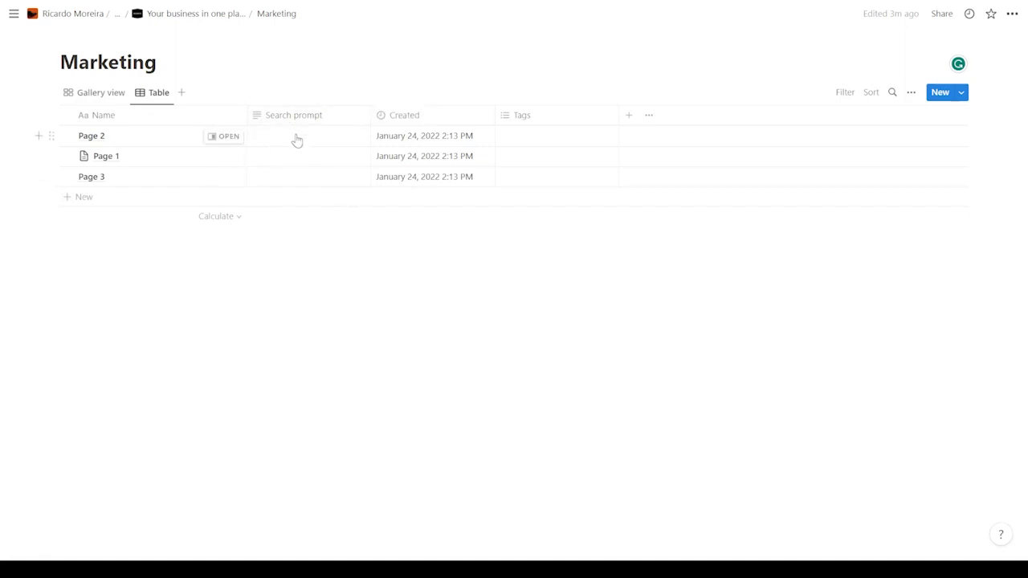
{"action": "left_click", "coordinate": [159, 137]}
{"action": "key", "text": "Escape"}
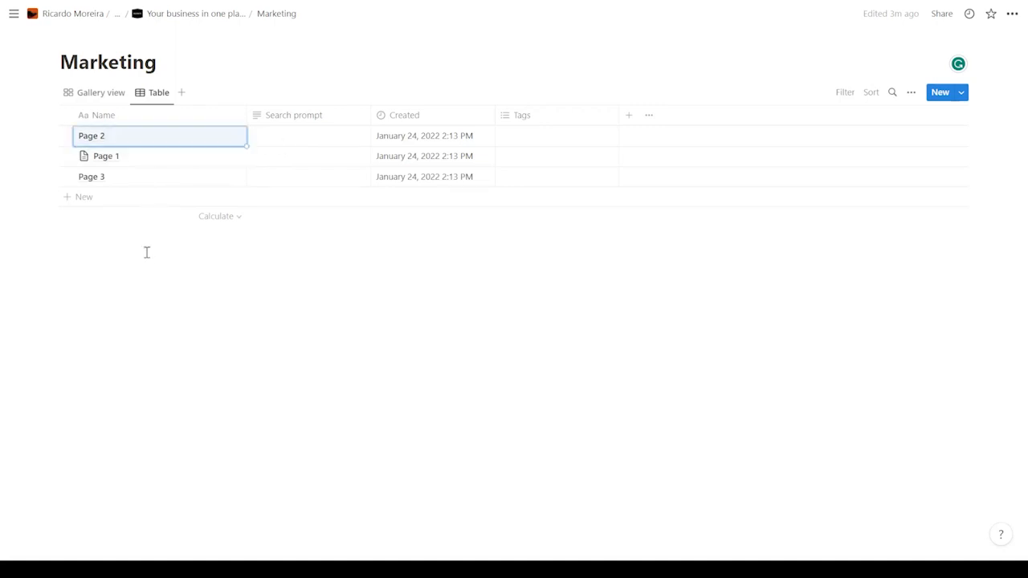
{"action": "left_click", "coordinate": [99, 92]}
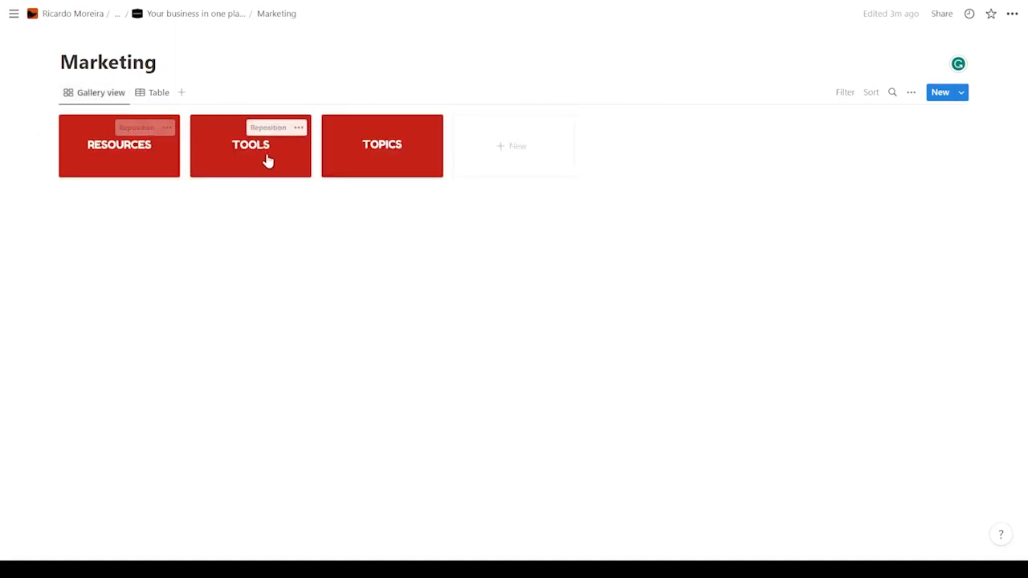
{"action": "left_click", "coordinate": [346, 154]}
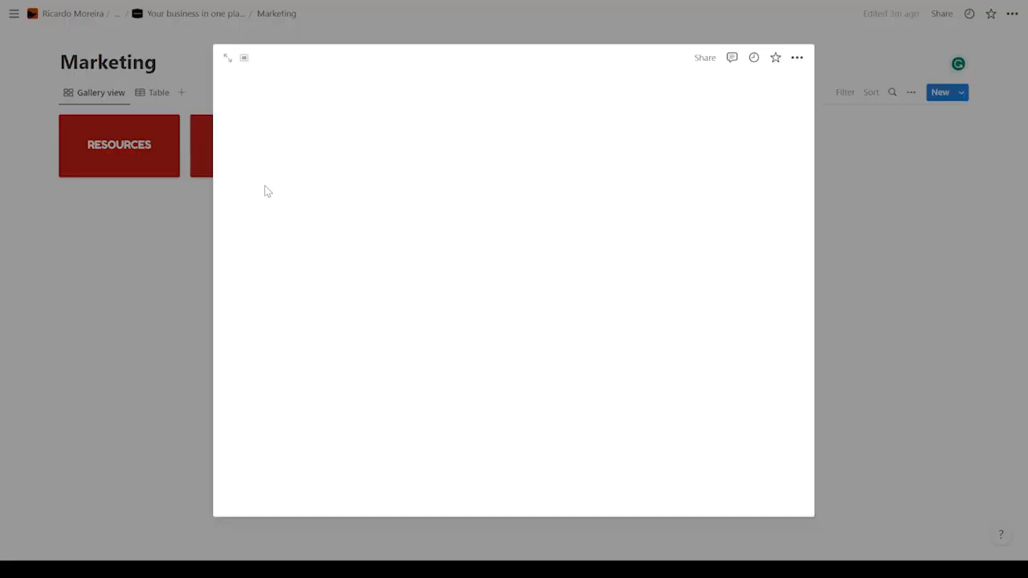
{"action": "left_click", "coordinate": [196, 196]}
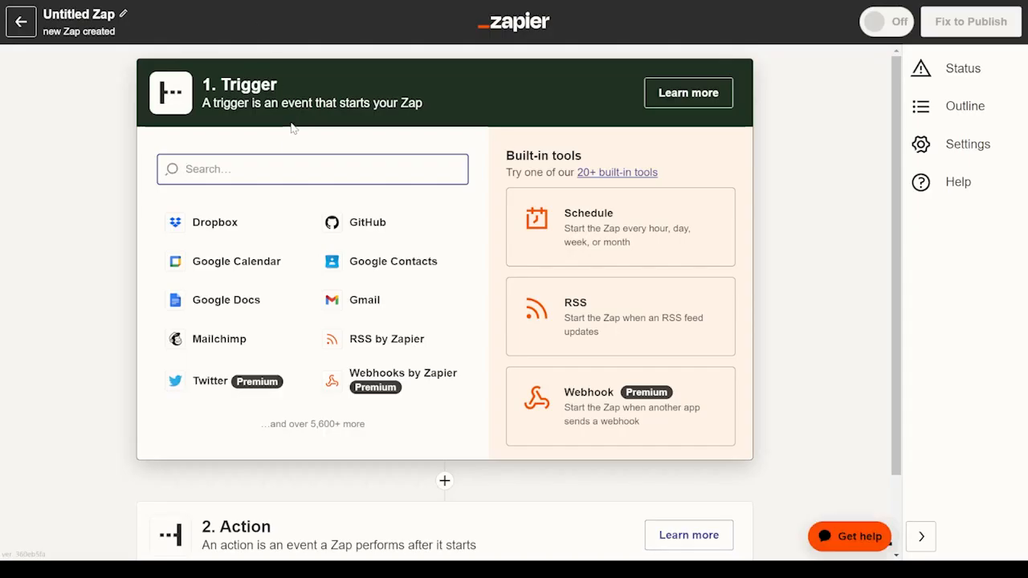
- In Zapier, set the Zap's trigger to Notion's New Database Item event using the connected Notion account
{"action": "type", "text": "not"}
{"action": "left_click", "coordinate": [211, 223]}
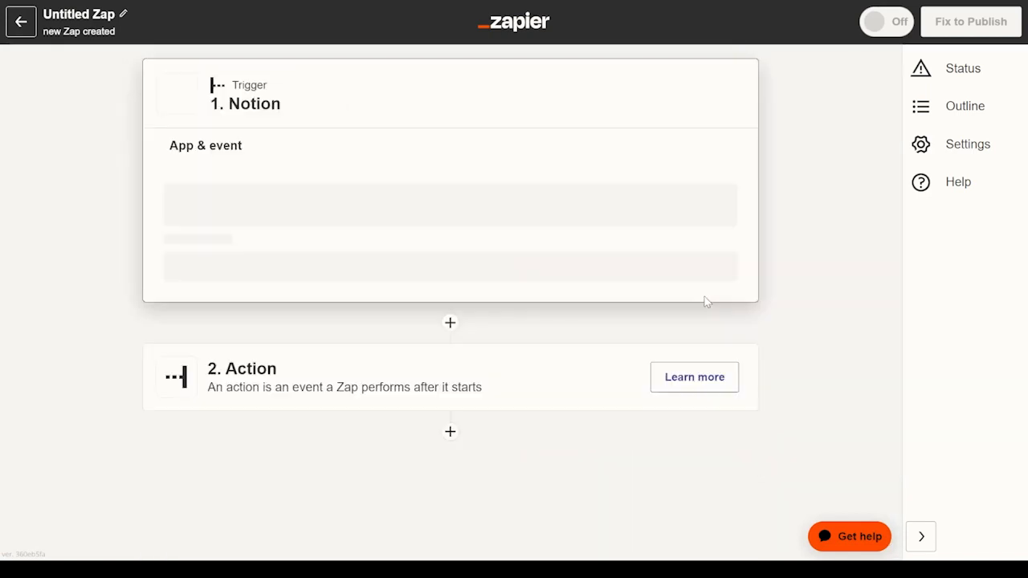
{"action": "left_click", "coordinate": [414, 278]}
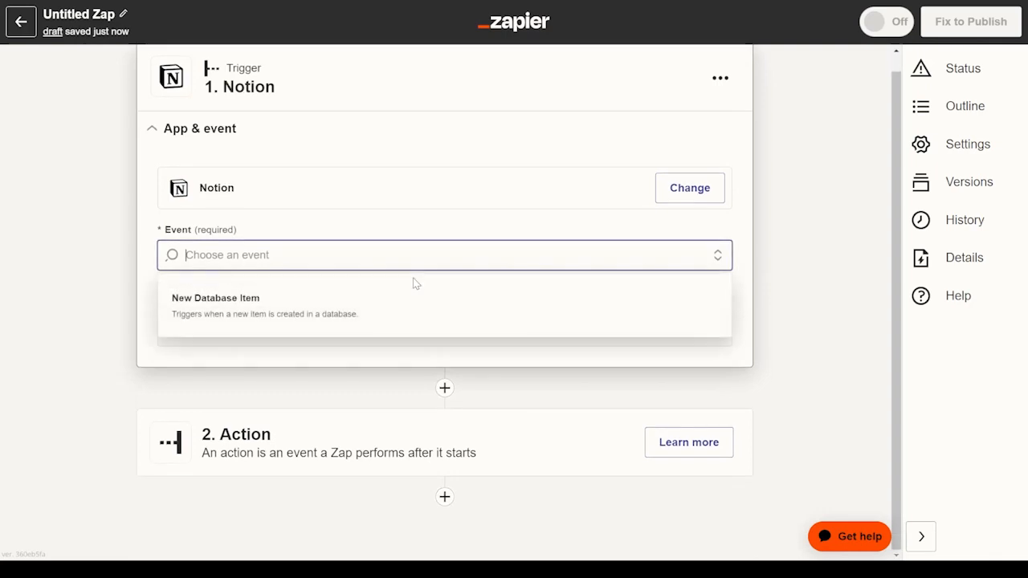
{"action": "left_click", "coordinate": [330, 321]}
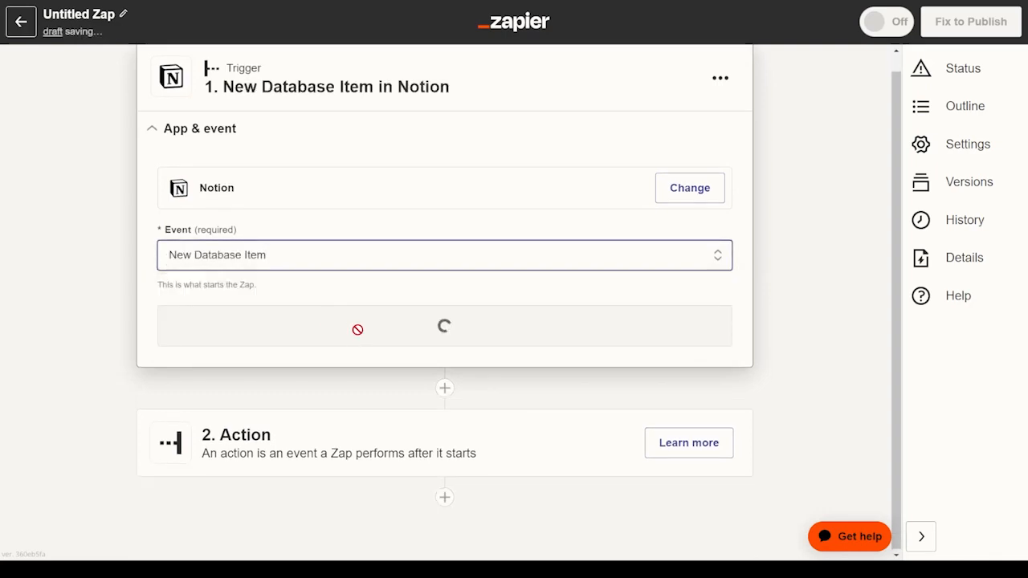
{"action": "left_click", "coordinate": [413, 346]}
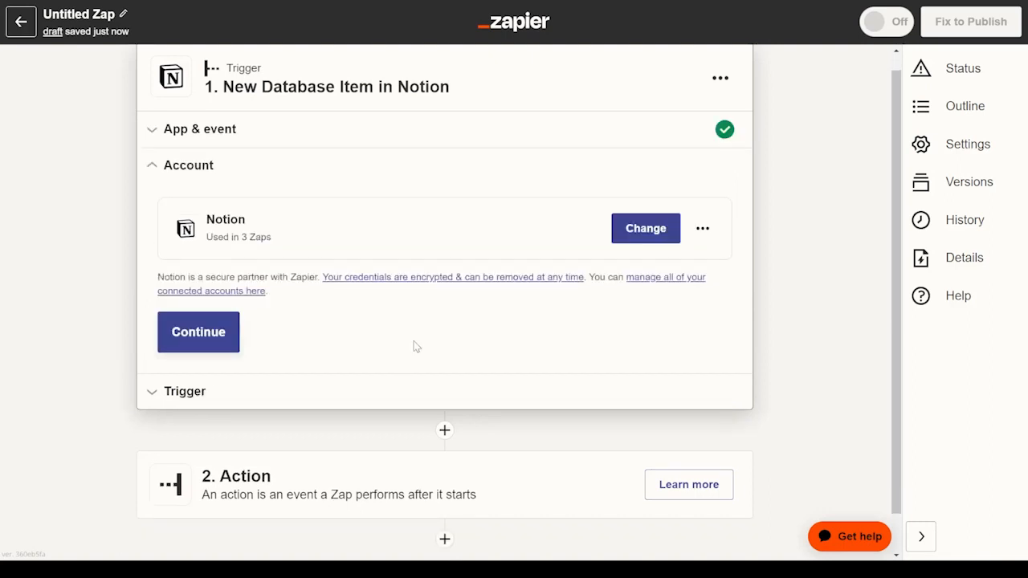
{"action": "left_click", "coordinate": [230, 340]}
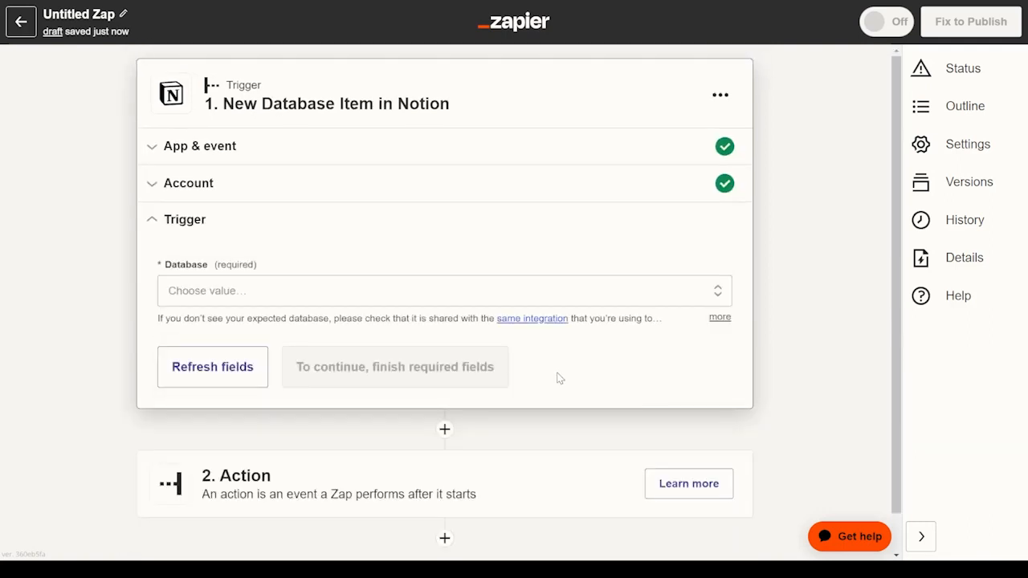
- Search the trigger's databases for "market" and select the Marketing database as the one to watch
{"action": "left_click", "coordinate": [342, 296]}
{"action": "type", "text": "mark"}
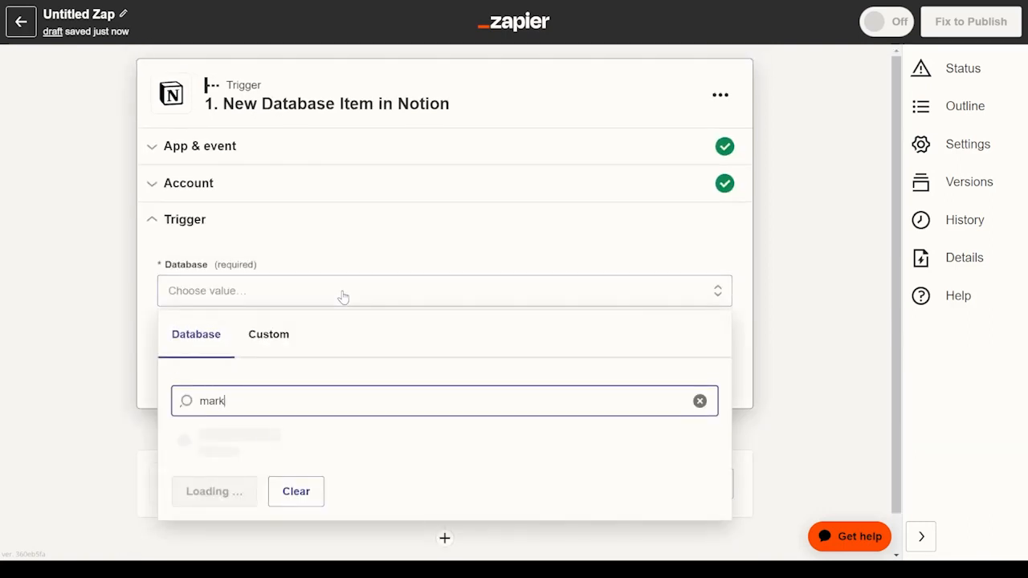
{"action": "type", "text": "et"}
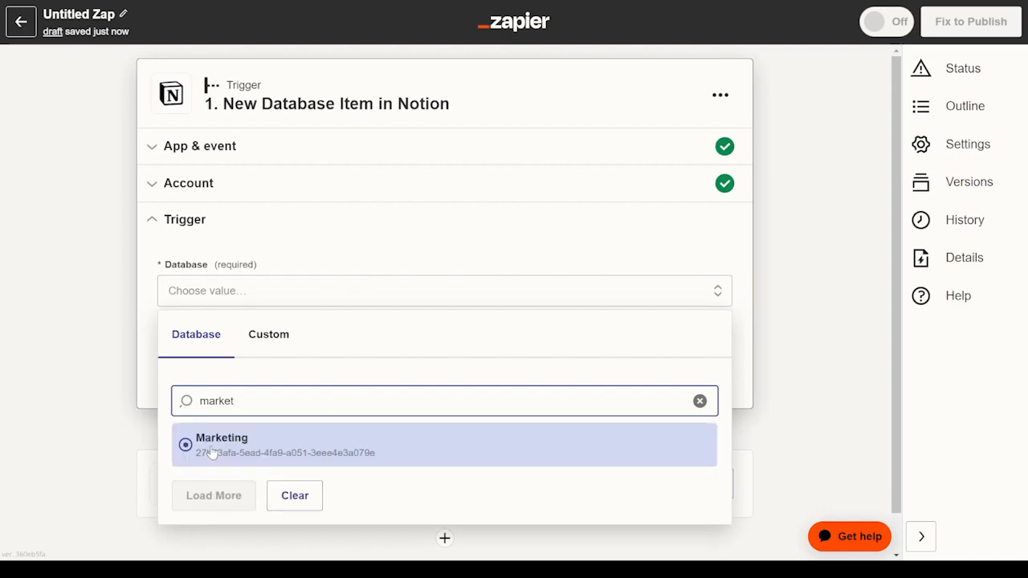
{"action": "left_click", "coordinate": [216, 451]}
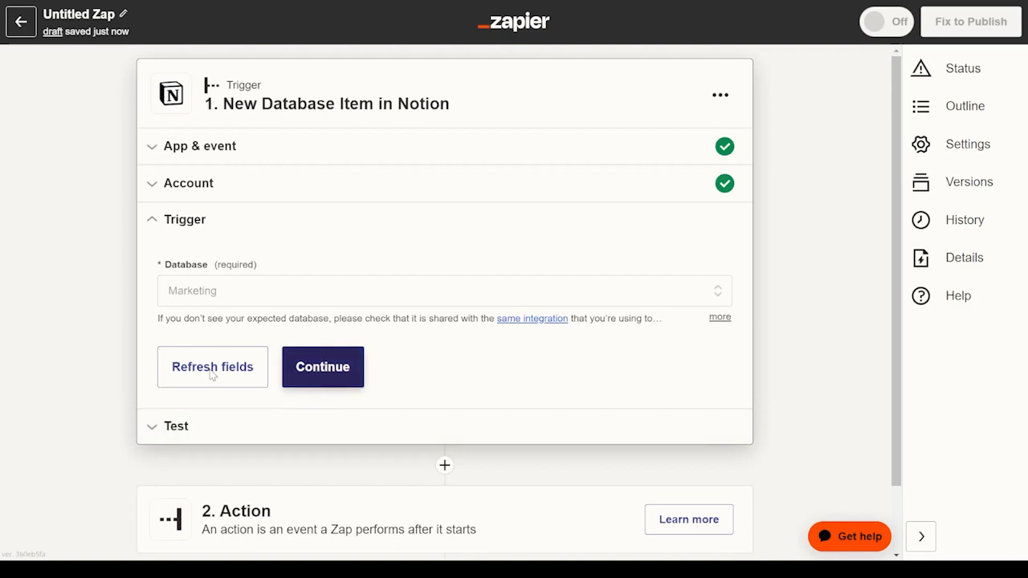
{"action": "left_click", "coordinate": [321, 370]}
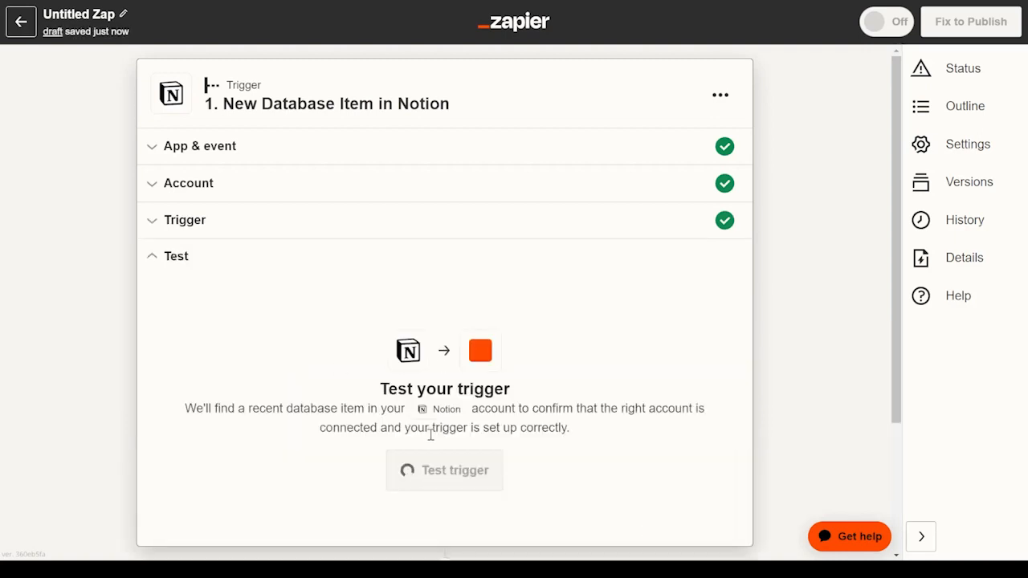
- Test the Notion trigger, compare the sample item with the Marketing table in Notion, and continue to the Zap's action
{"action": "left_click", "coordinate": [454, 466]}
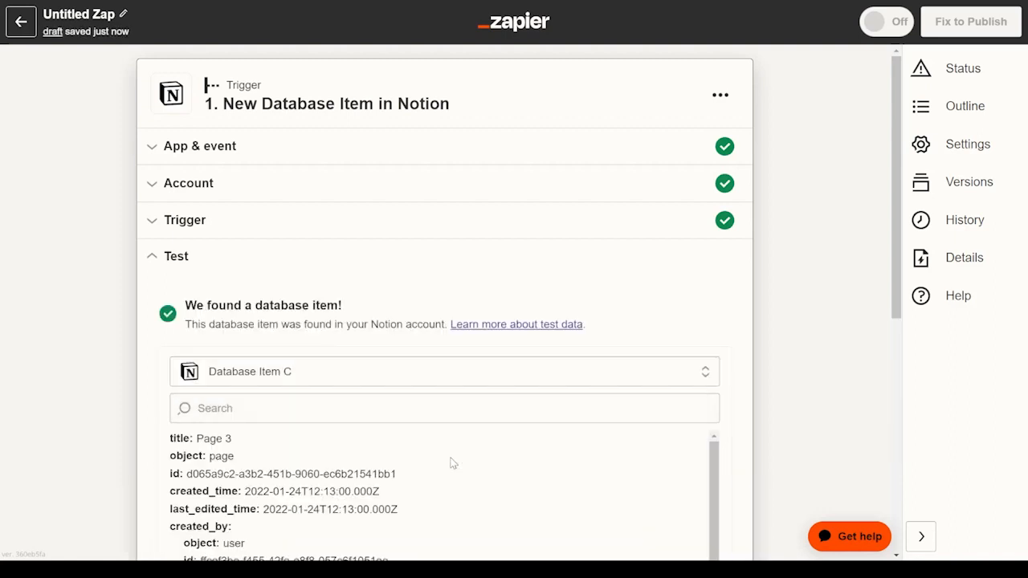
{"action": "scroll", "coordinate": [450, 464], "scroll_direction": "down", "scroll_amount": 5}
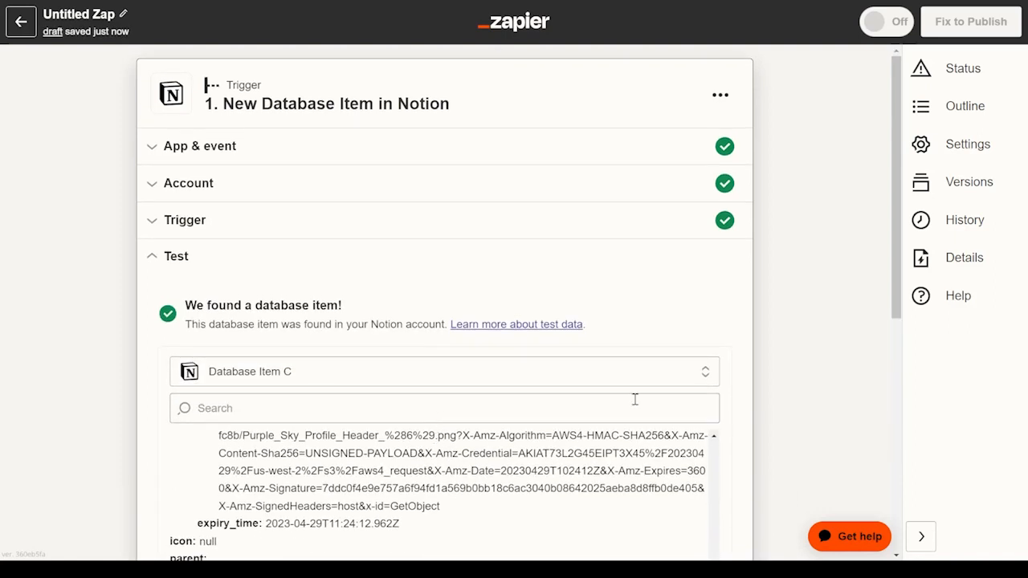
{"action": "scroll", "coordinate": [822, 318], "scroll_direction": "down", "scroll_amount": 1}
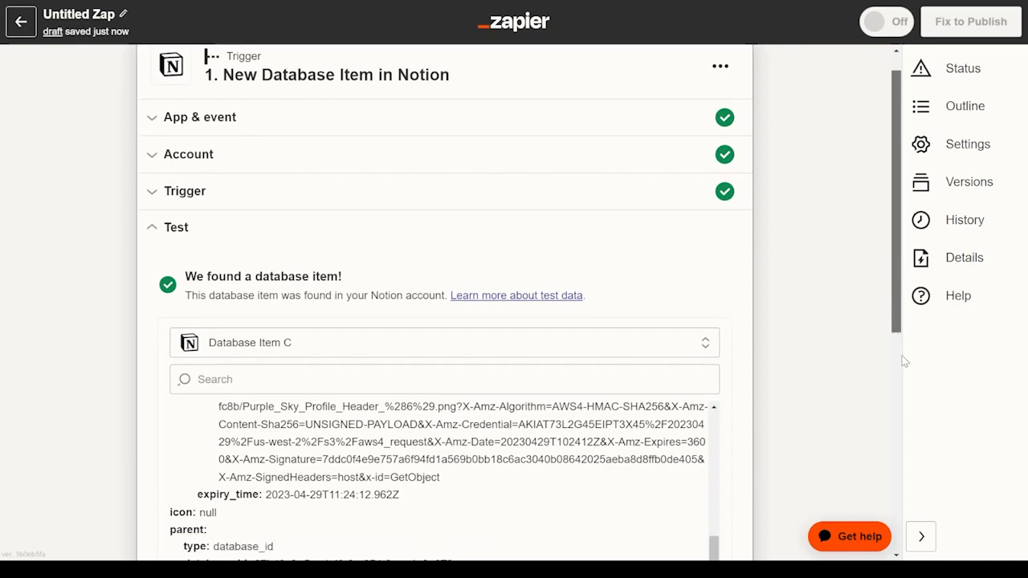
{"action": "left_click", "coordinate": [343, 343]}
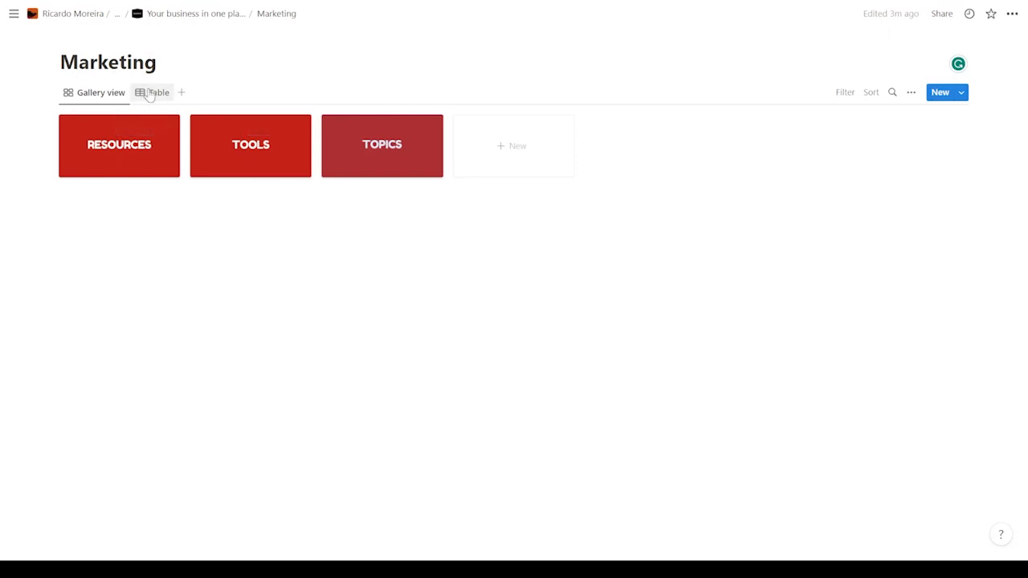
{"action": "left_click", "coordinate": [153, 92]}
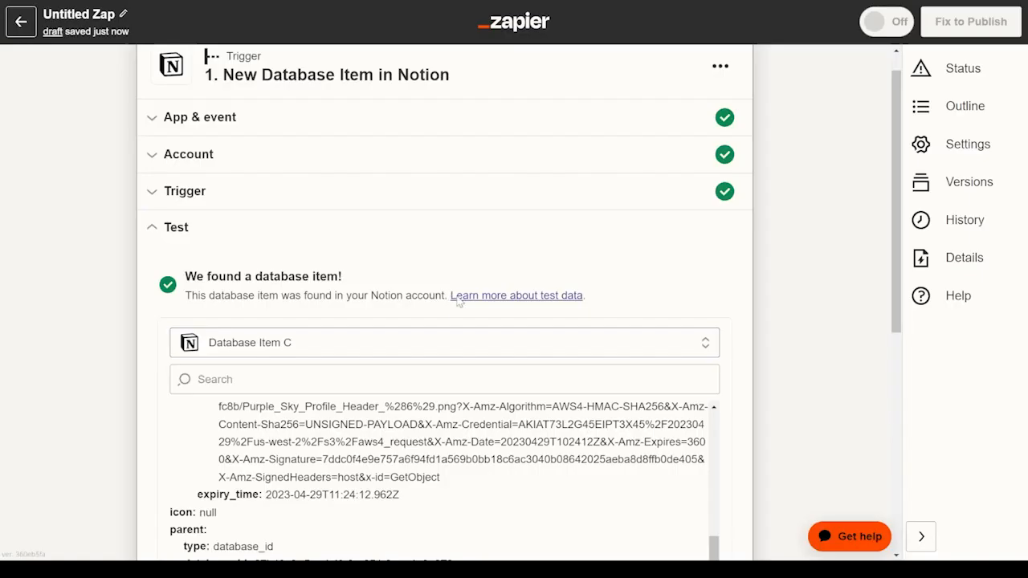
{"action": "scroll", "coordinate": [459, 300], "scroll_direction": "down", "scroll_amount": 8}
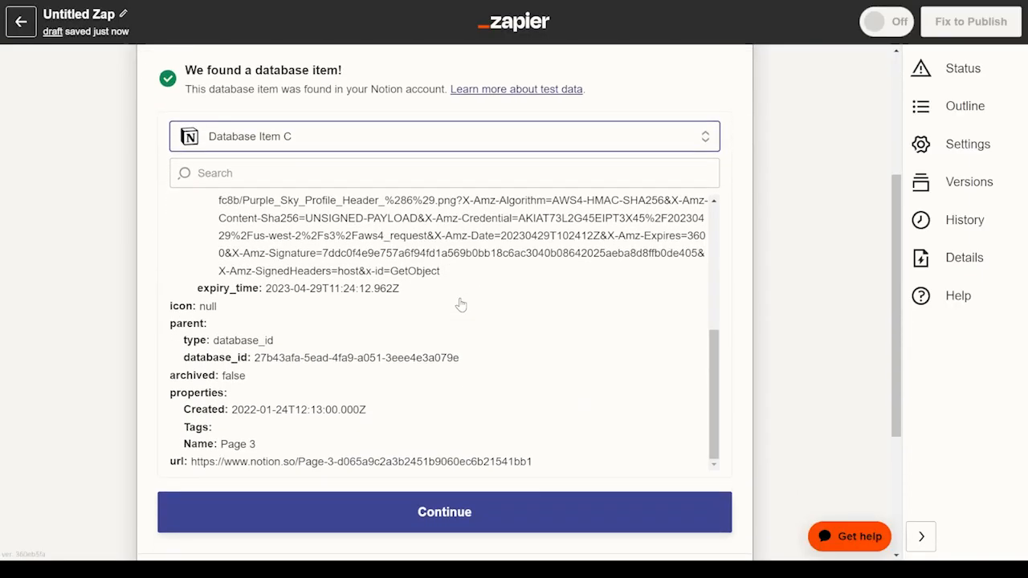
{"action": "left_click", "coordinate": [470, 304]}
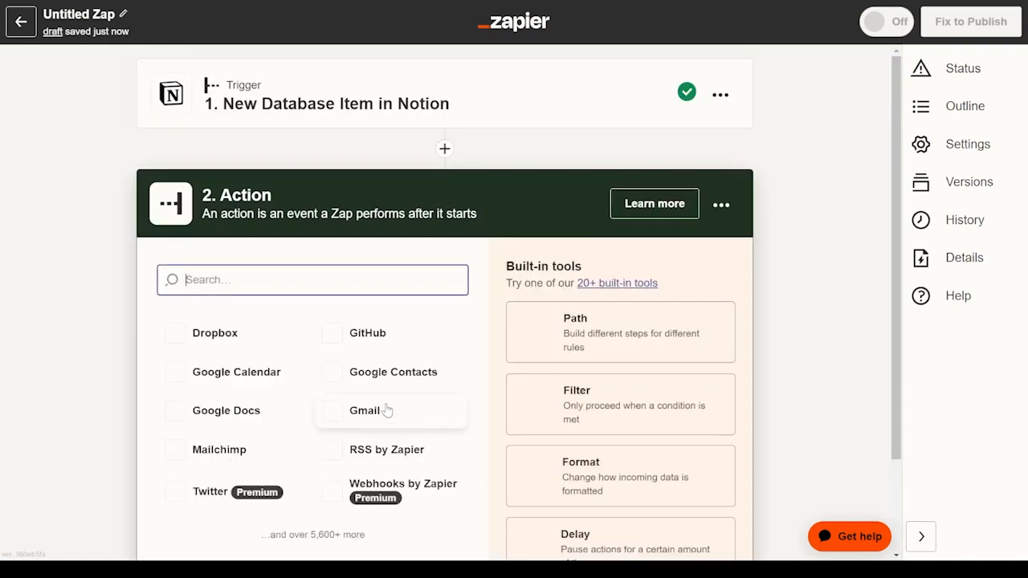
- Set the action to OpenAI (GPT-3 & DALL·E) with the Generate Image event, using the connected OpenAI account
{"action": "type", "text": "open"}
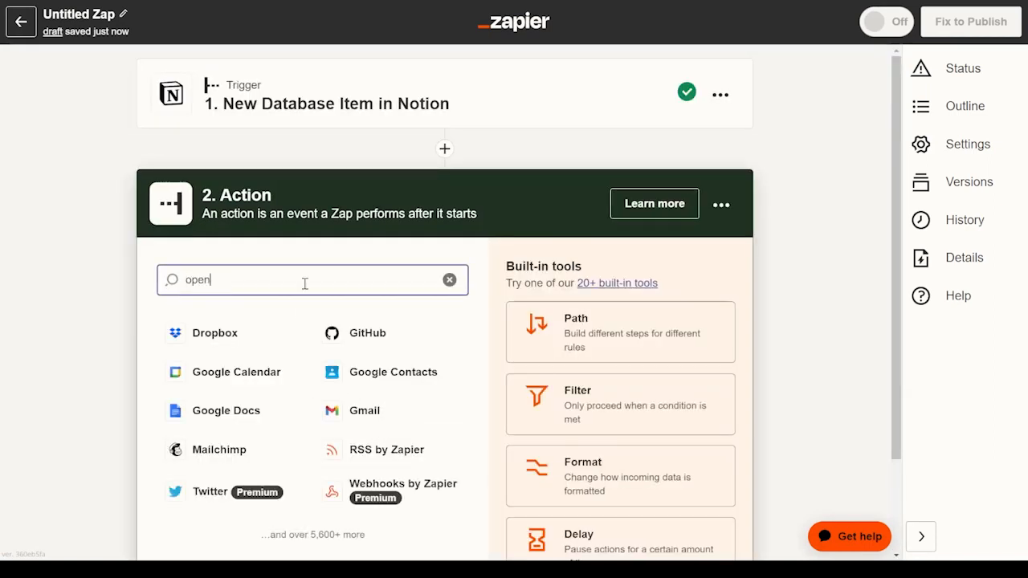
{"action": "left_click", "coordinate": [297, 329]}
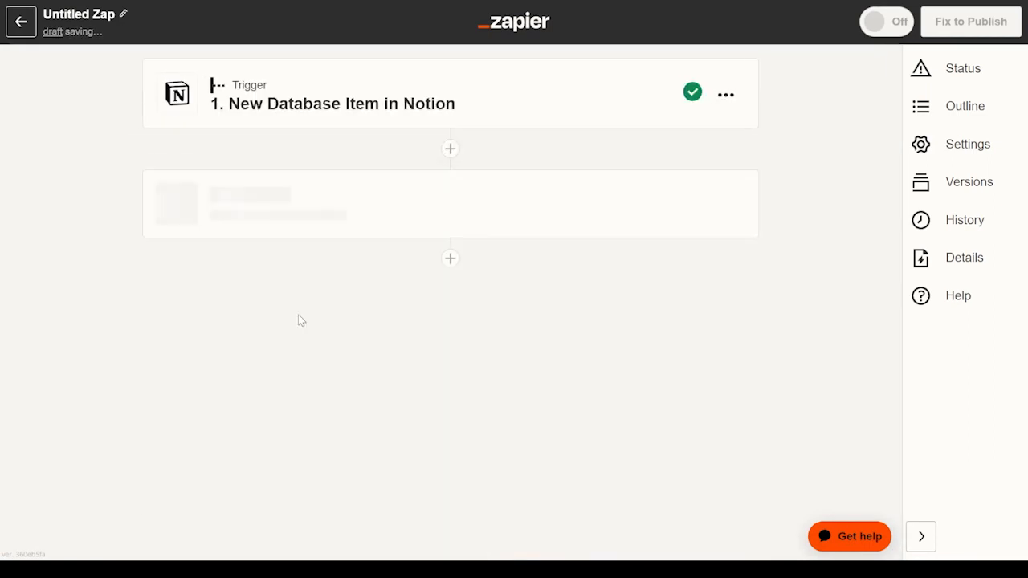
{"action": "left_click", "coordinate": [323, 381]}
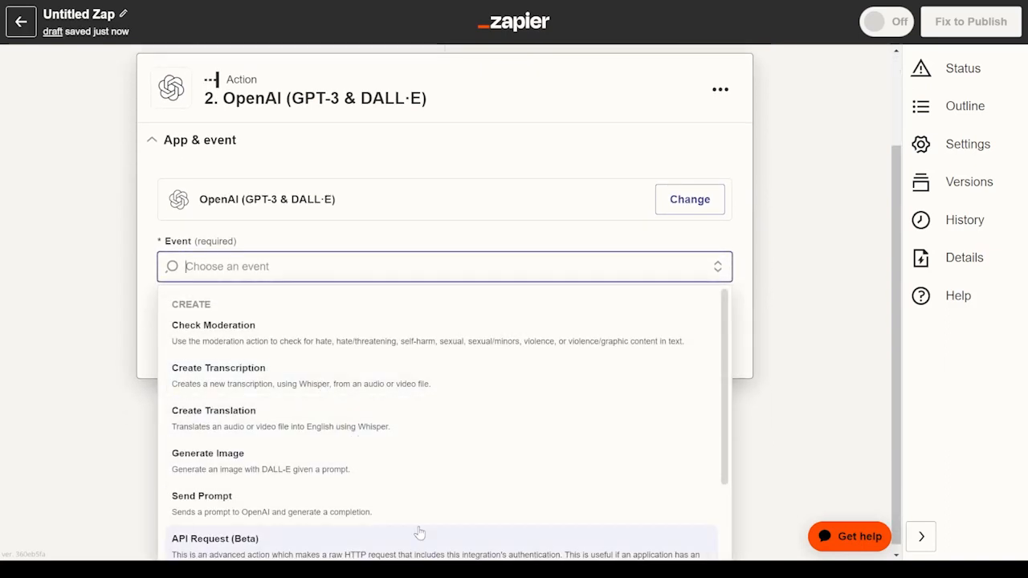
{"action": "scroll", "coordinate": [423, 447], "scroll_direction": "down", "scroll_amount": 2}
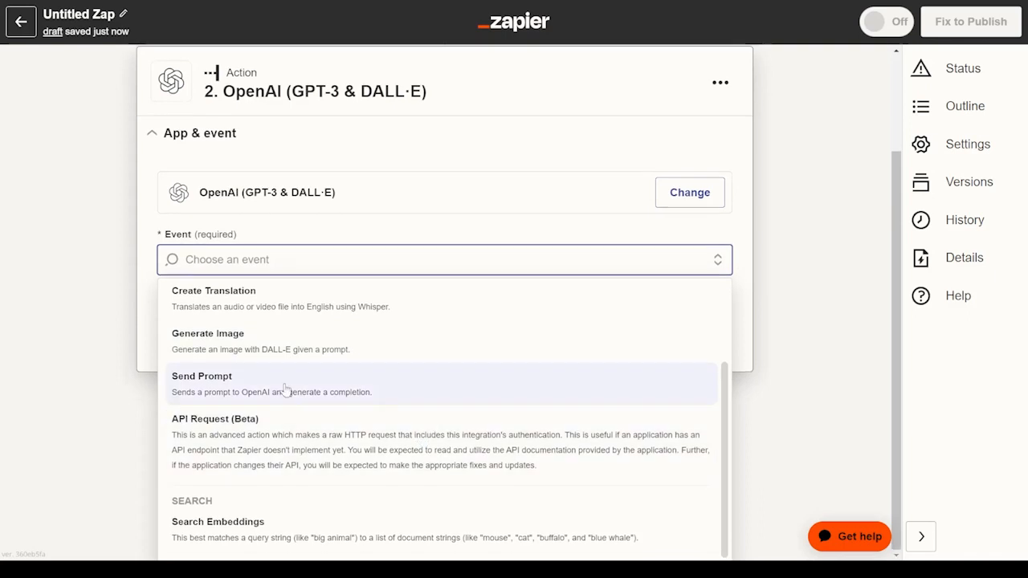
{"action": "scroll", "coordinate": [323, 382], "scroll_direction": "up", "scroll_amount": 2}
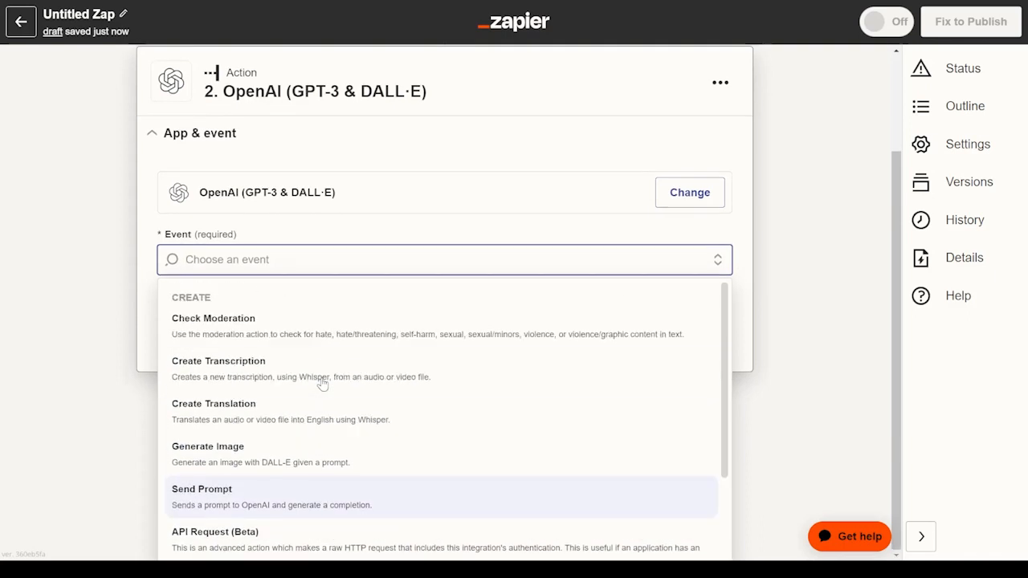
{"action": "left_click", "coordinate": [306, 464]}
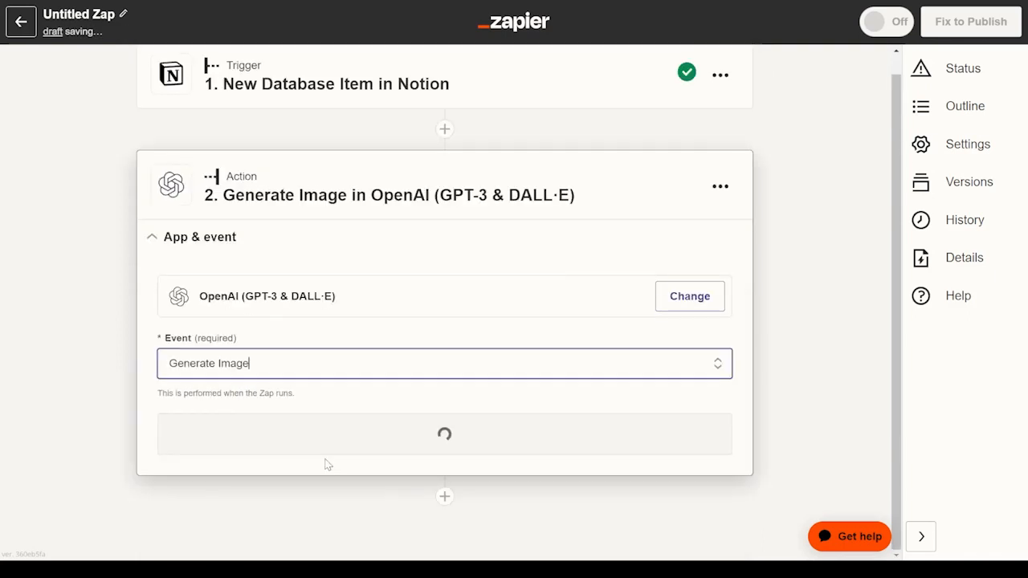
{"action": "left_click", "coordinate": [437, 386]}
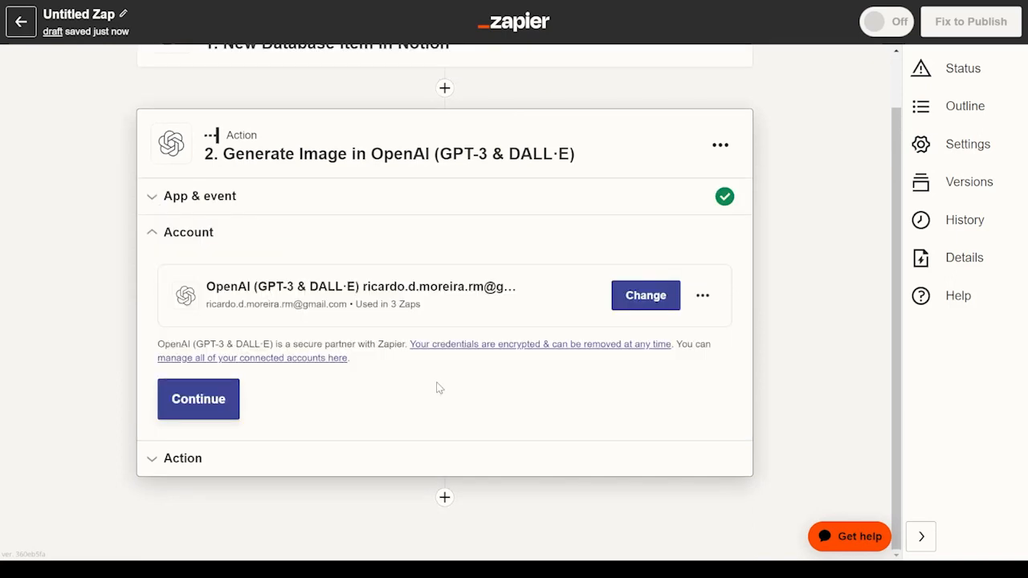
{"action": "left_click", "coordinate": [210, 407]}
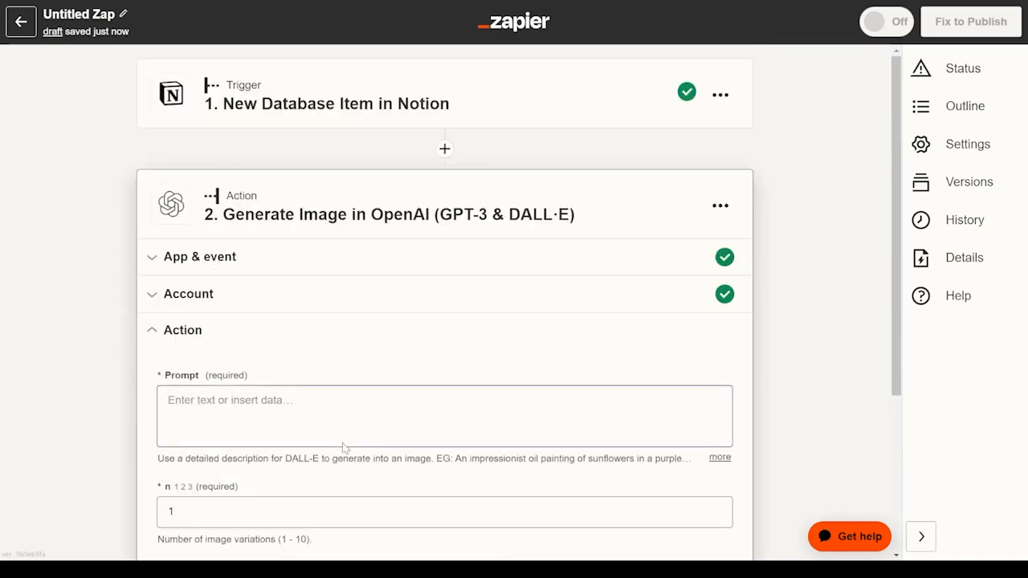
- Insert the Notion item's Search prompt field as the prompt of the Generate Image action
{"action": "left_click", "coordinate": [346, 408]}
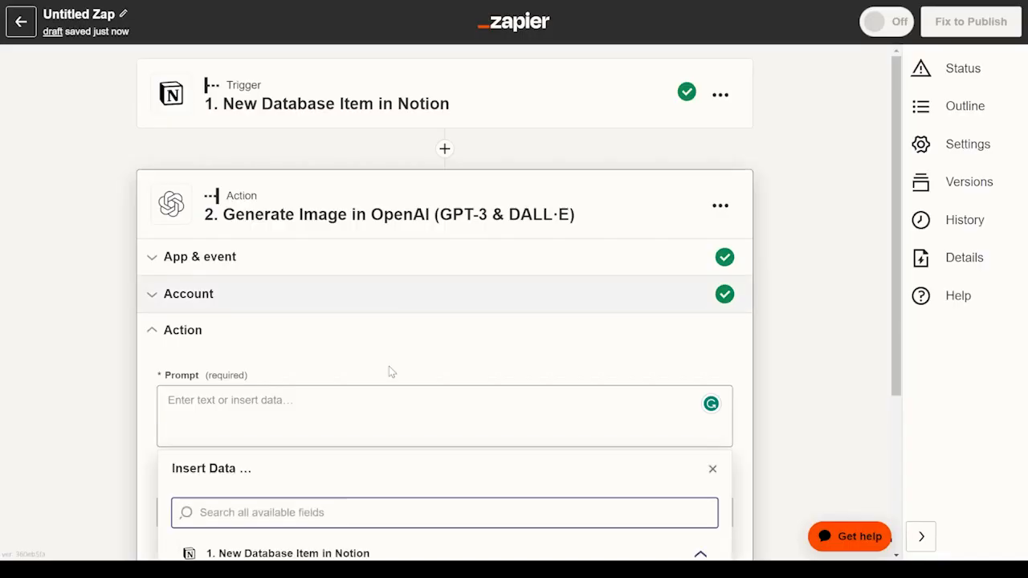
{"action": "scroll", "coordinate": [374, 413], "scroll_direction": "down", "scroll_amount": 3}
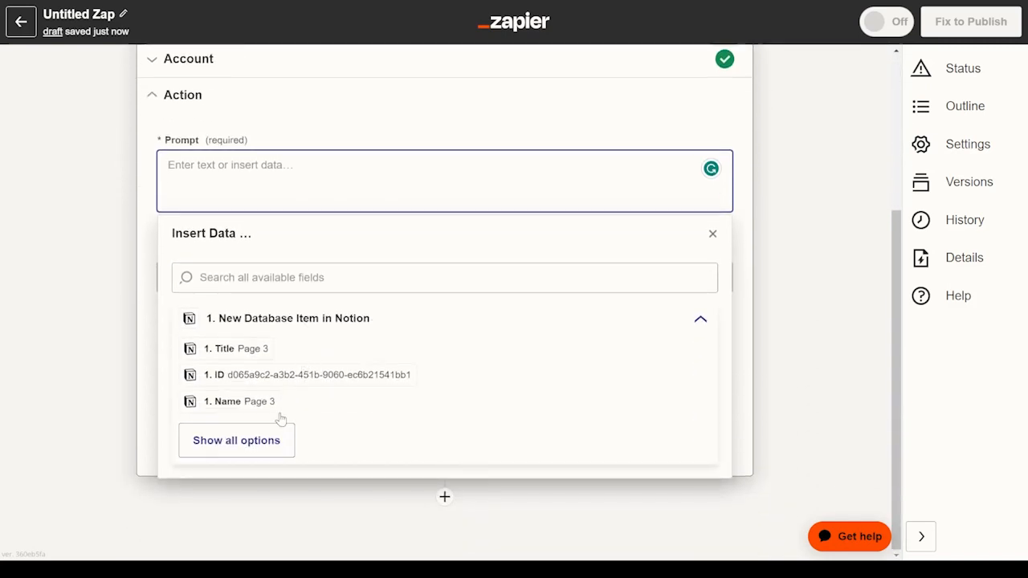
{"action": "left_click", "coordinate": [270, 441]}
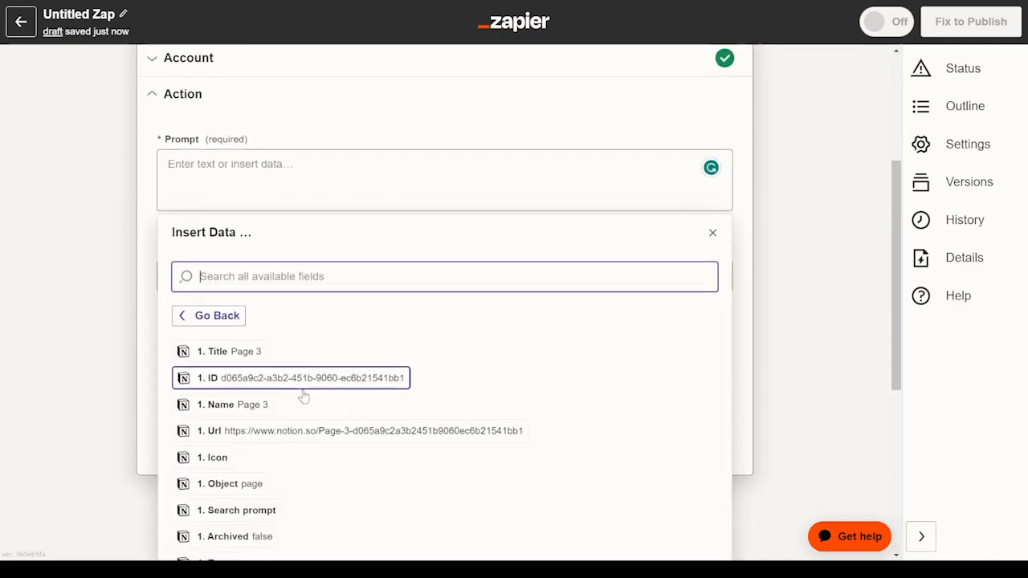
{"action": "scroll", "coordinate": [302, 393], "scroll_direction": "down", "scroll_amount": 3}
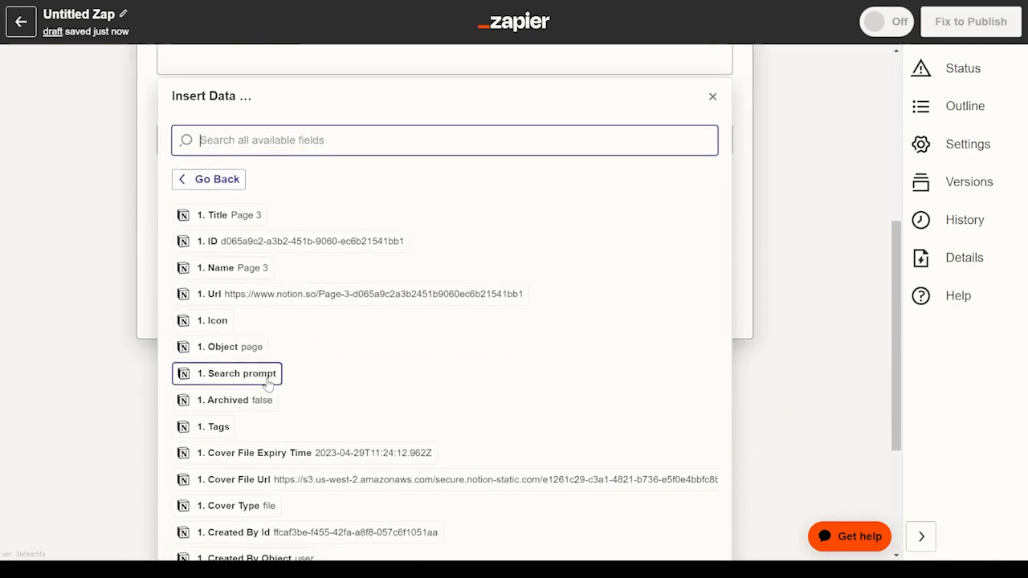
{"action": "left_click", "coordinate": [267, 383]}
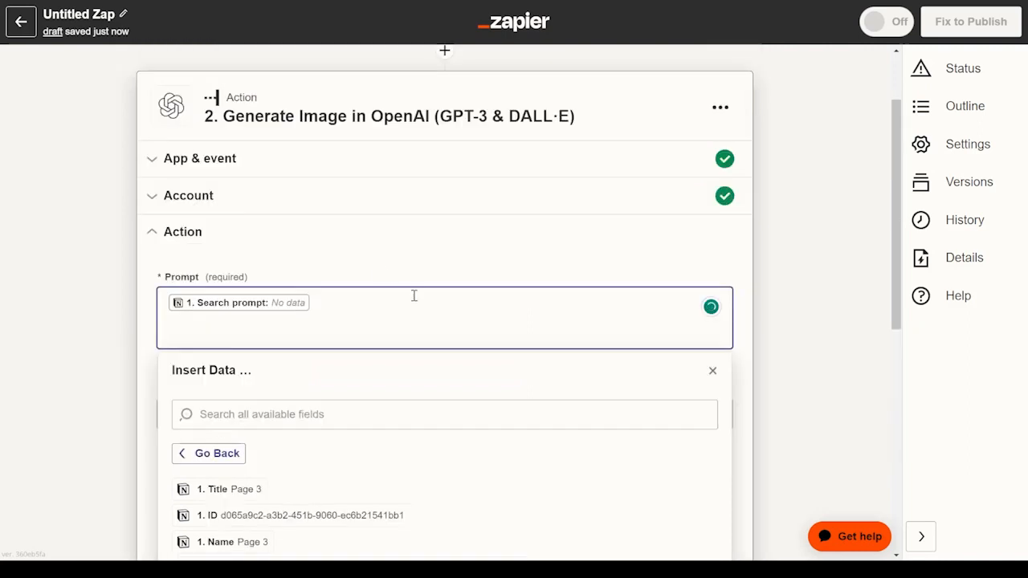
{"action": "left_click", "coordinate": [771, 193]}
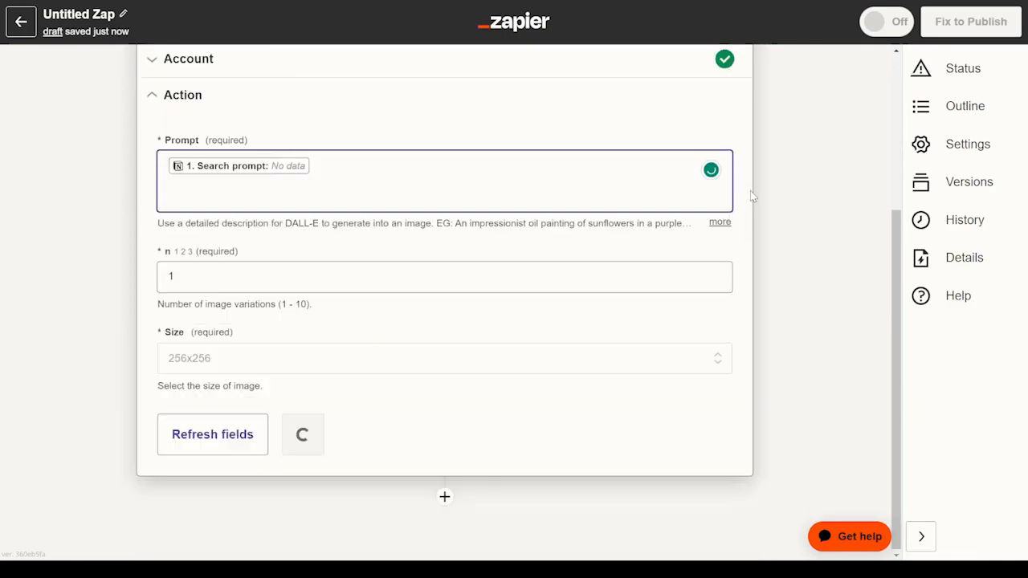
- Continue to the Generate Image action's test, run it, and reopen the action's prompt settings
{"action": "scroll", "coordinate": [382, 355], "scroll_direction": "down", "scroll_amount": 1}
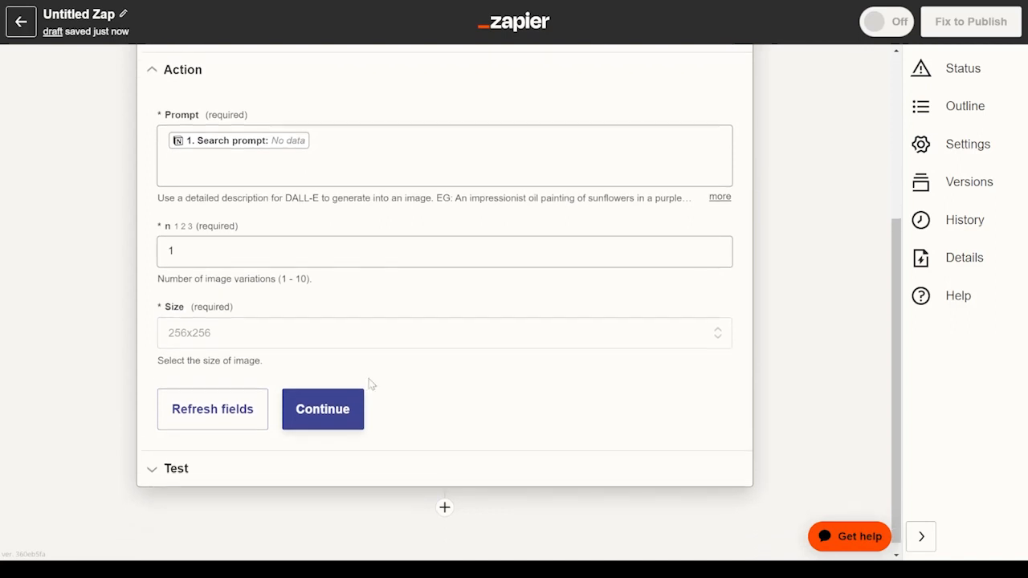
{"action": "left_click", "coordinate": [344, 404]}
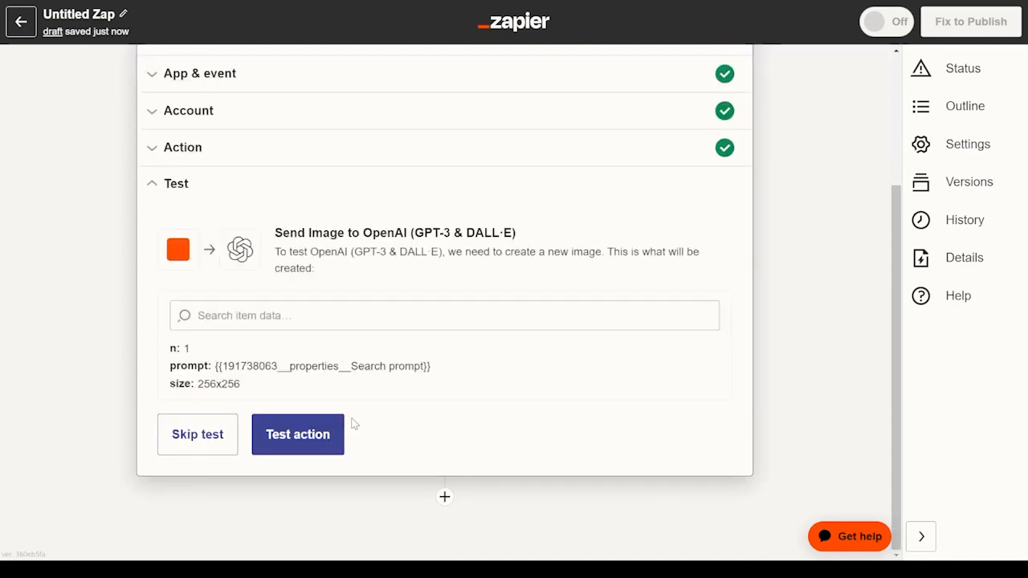
{"action": "left_click", "coordinate": [281, 449]}
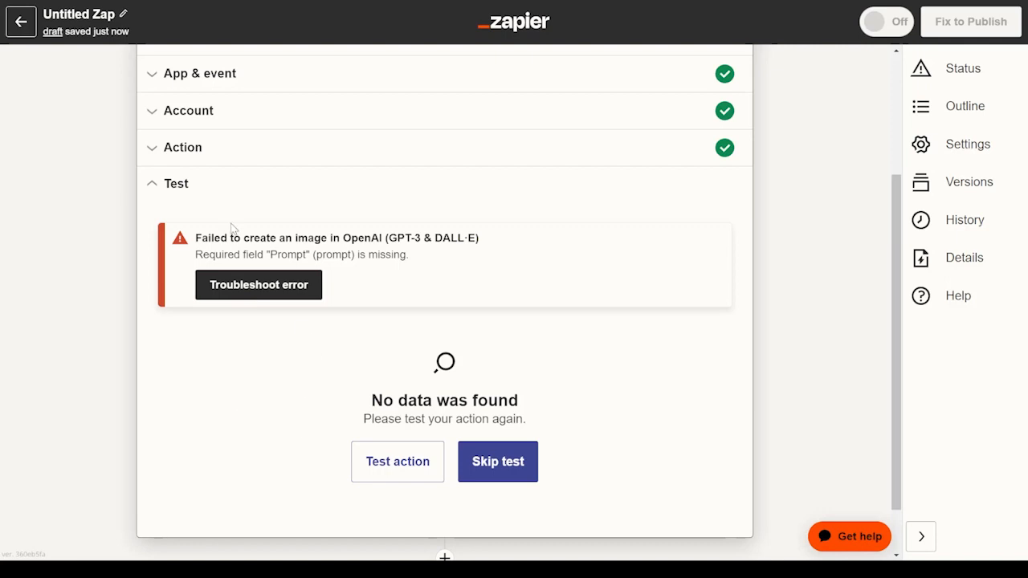
{"action": "left_click", "coordinate": [213, 157]}
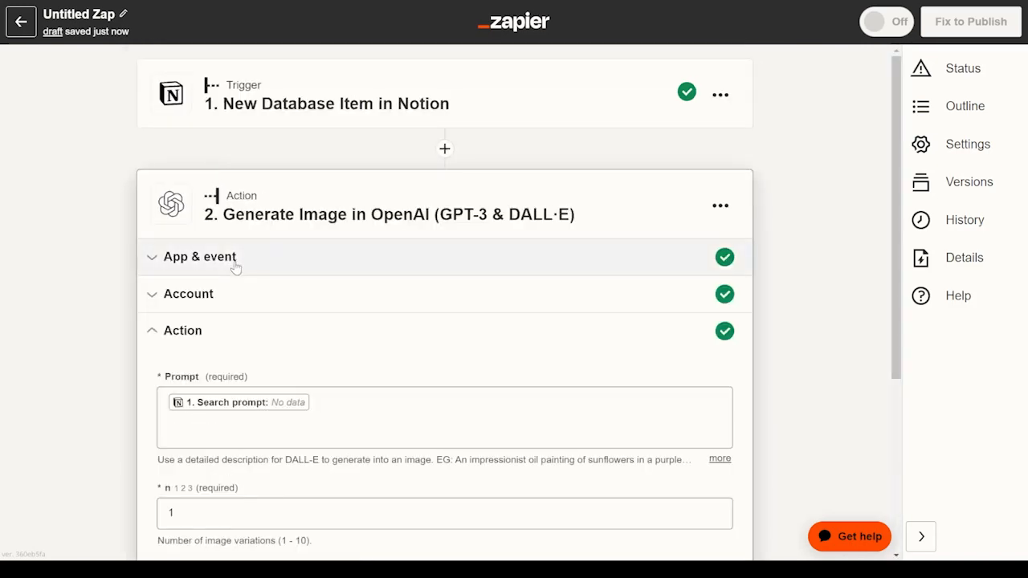
- Switch to the Marketing table in Notion and enter "cauliflower with sunglasses" as the search prompt of Page 2
{"action": "left_click", "coordinate": [129, 0]}
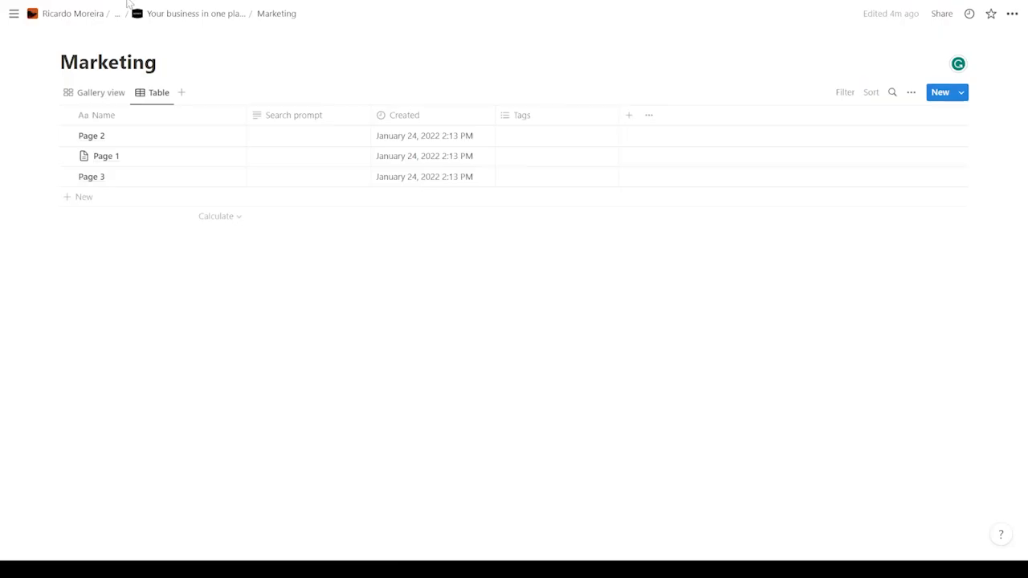
{"action": "left_click", "coordinate": [277, 142]}
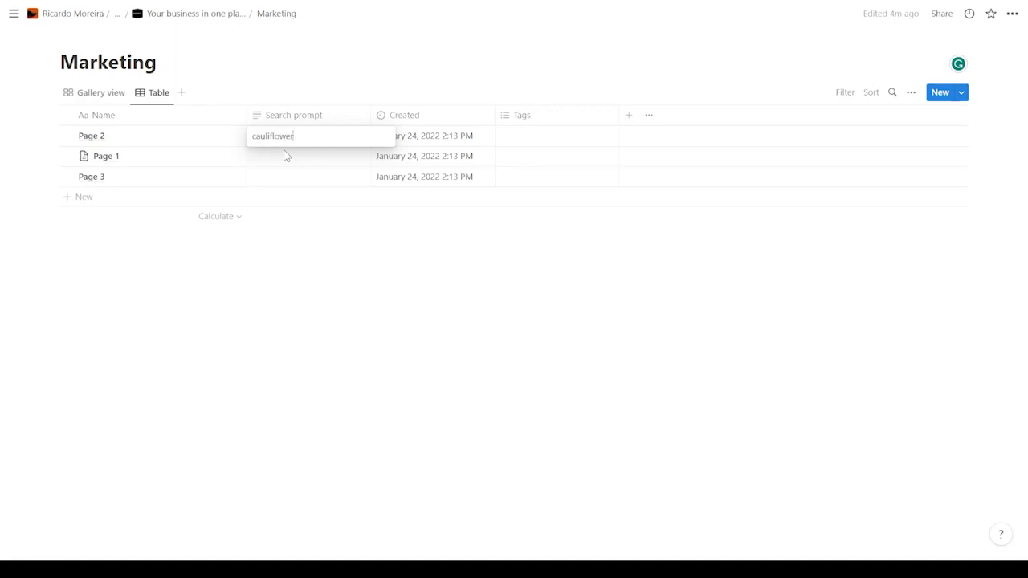
{"action": "type", "text": "th sunglasses"}
- Enter "man with yellow umbrella" as the search prompt of Page 1
{"action": "left_click", "coordinate": [284, 152]}
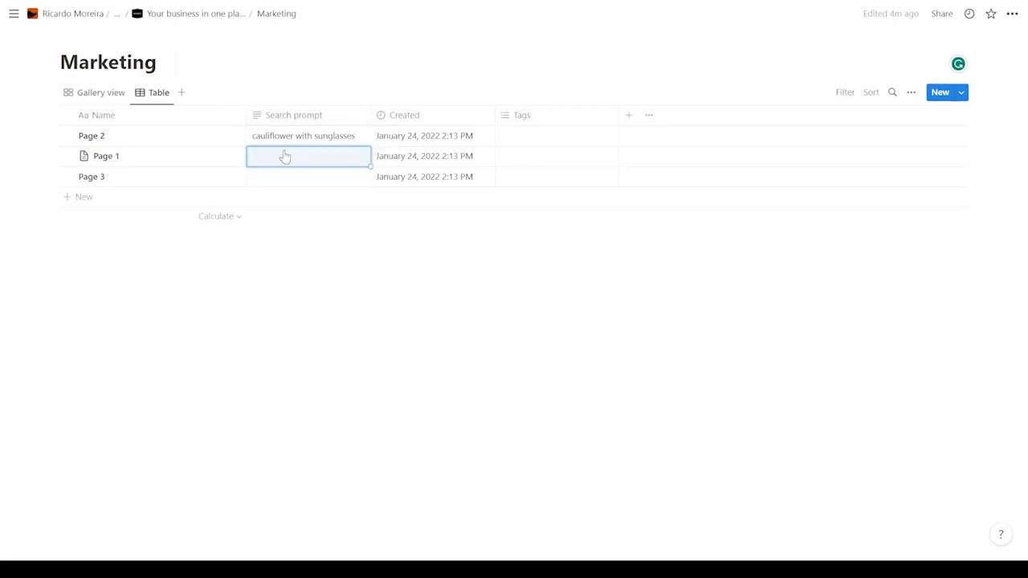
{"action": "left_click", "coordinate": [281, 156]}
{"action": "type", "text": "man wit"}
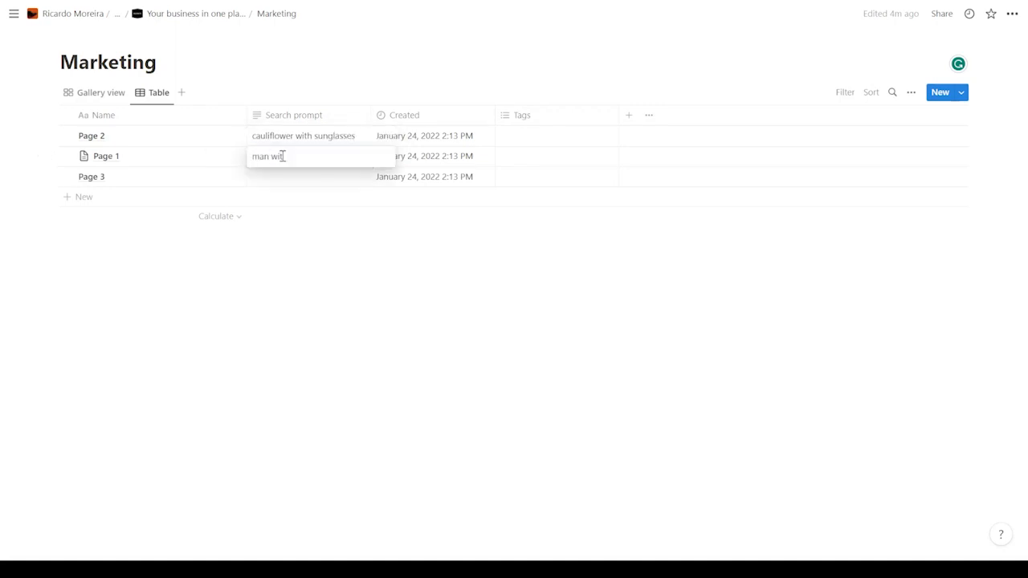
{"action": "type", "text": "h yellow umbre"}
{"action": "type", "text": "e"}
{"action": "key", "text": "Return"}
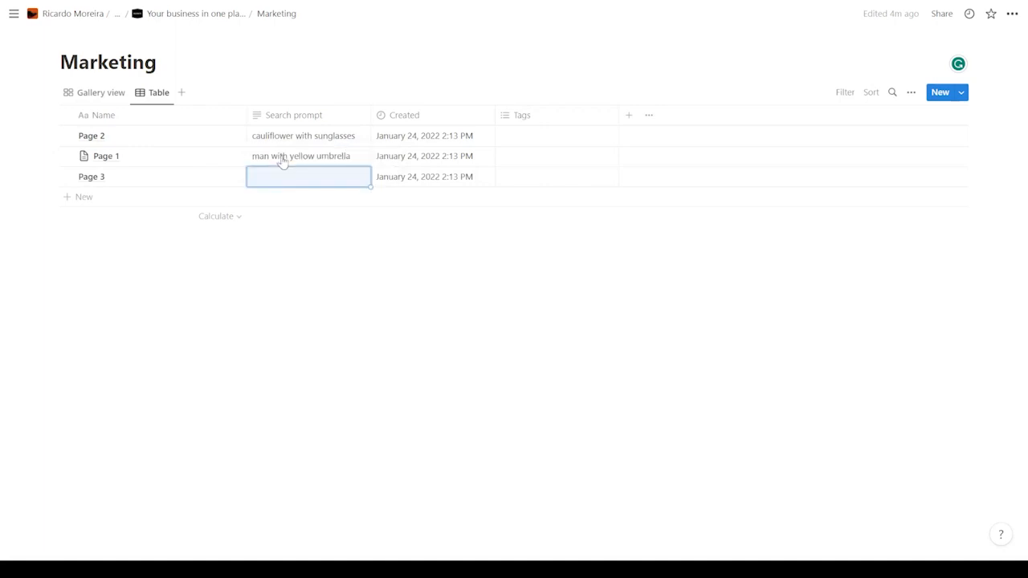
- Enter "godzilla in a bycicle" as the search prompt of Page 3 and return to the Zap in Zapier
{"action": "key", "text": "Return"}
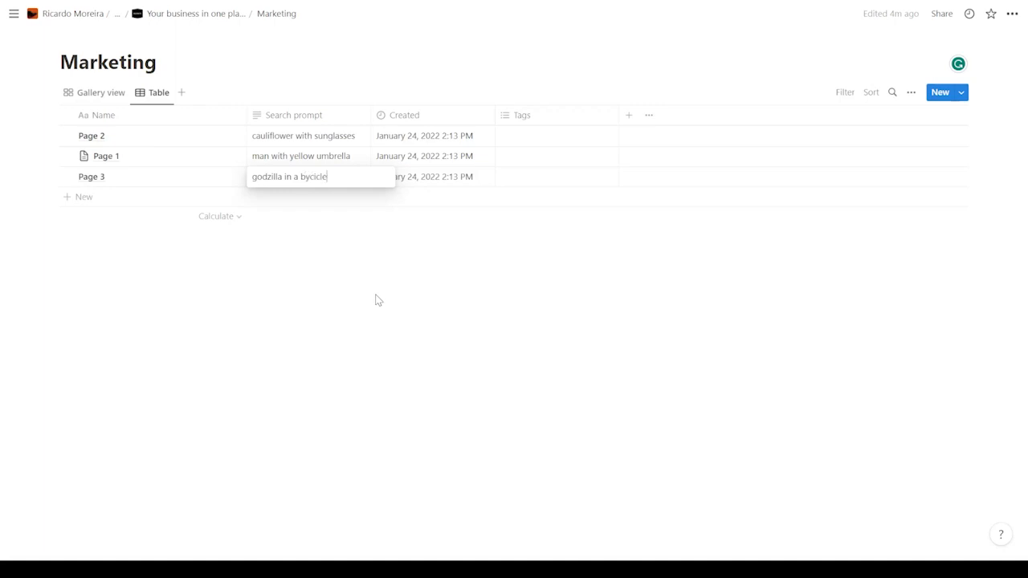
{"action": "key", "text": "Escape"}
{"action": "left_click", "coordinate": [344, 262]}
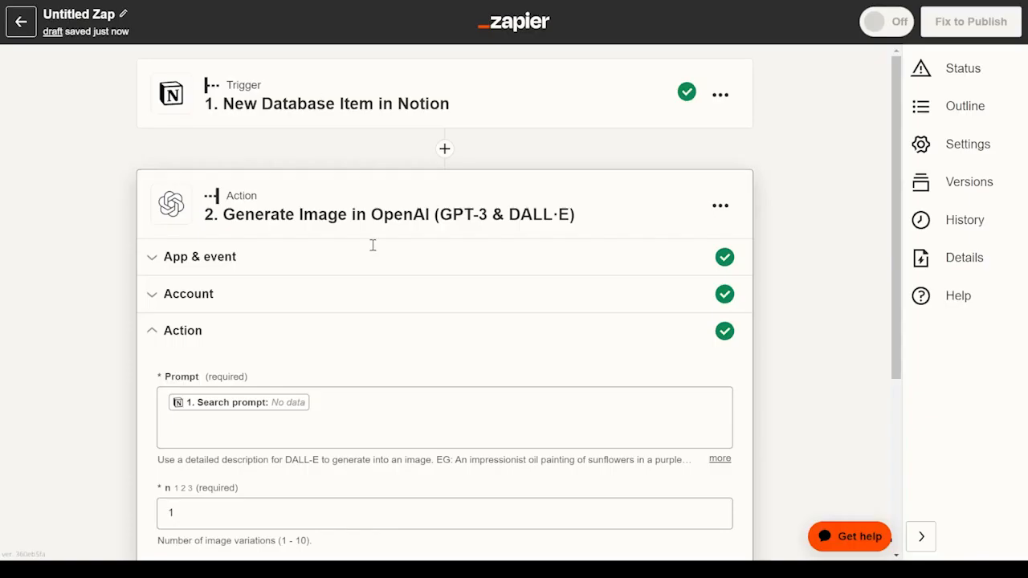
- Refresh the action's fields and check all available Notion item fields for Search prompt data
{"action": "scroll", "coordinate": [330, 441], "scroll_direction": "down", "scroll_amount": 3}
{"action": "left_click", "coordinate": [247, 414]}
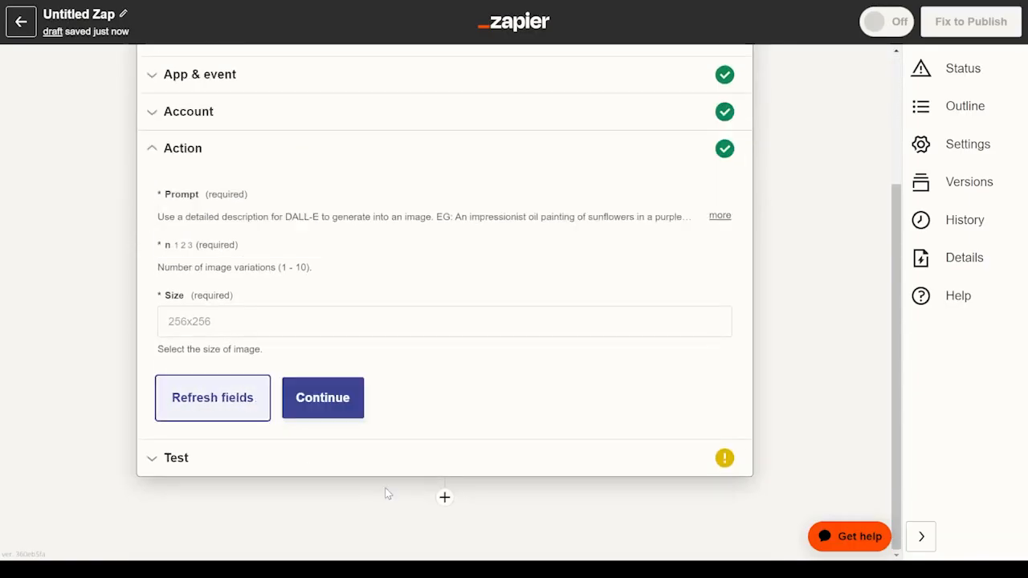
{"action": "left_click", "coordinate": [302, 133]}
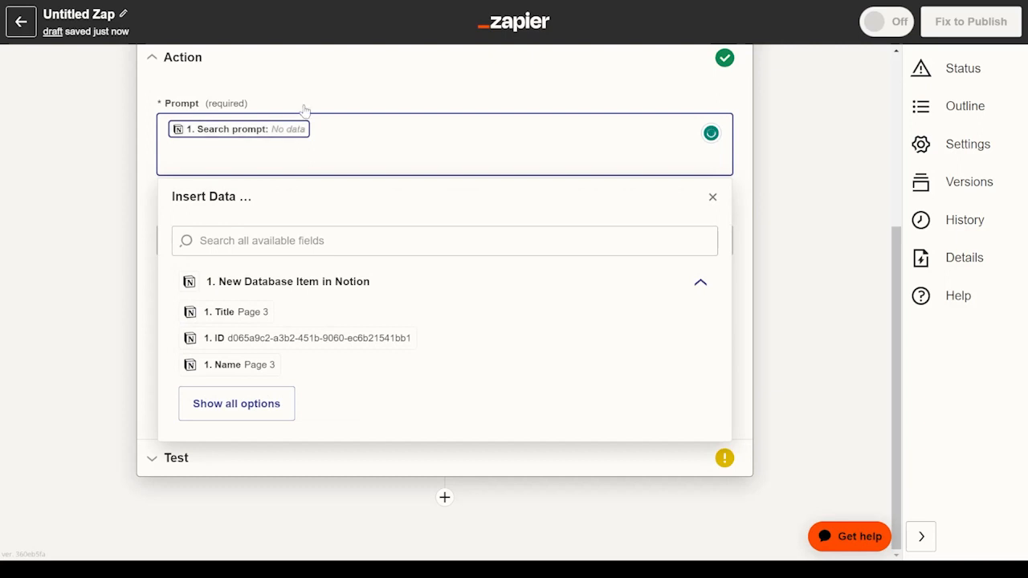
{"action": "left_click", "coordinate": [303, 109]}
{"action": "left_click", "coordinate": [292, 129]}
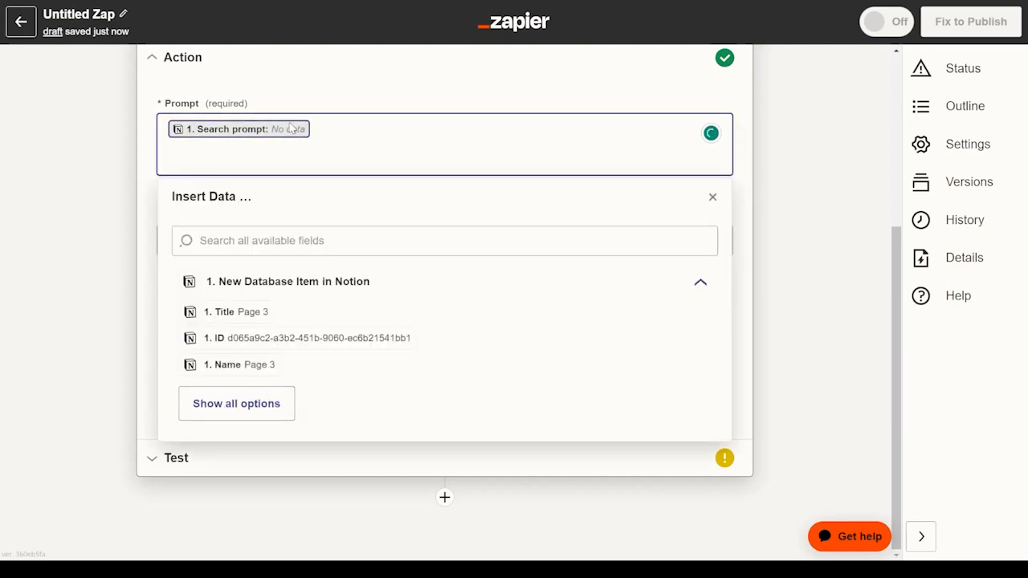
{"action": "left_click", "coordinate": [251, 404]}
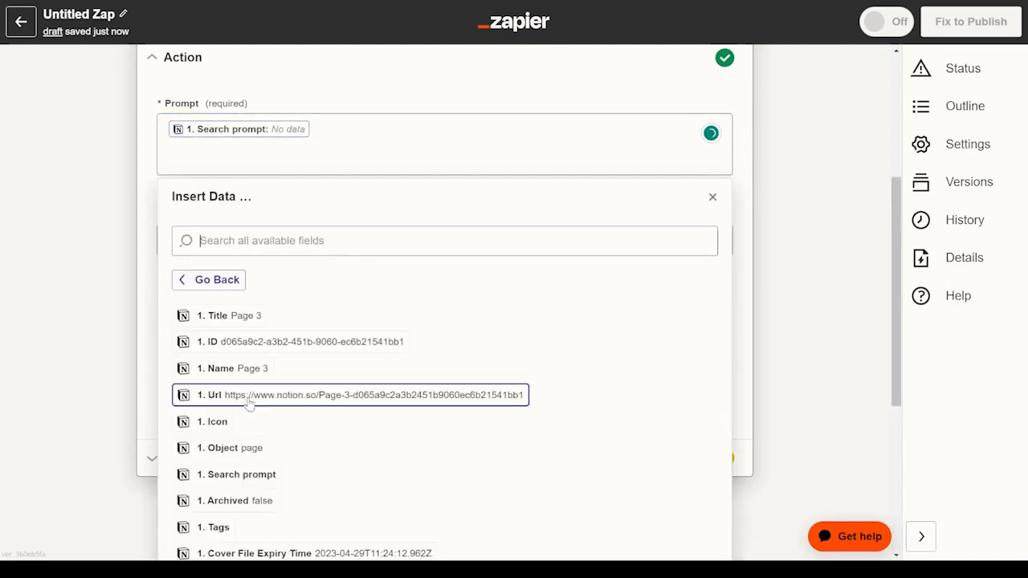
{"action": "scroll", "coordinate": [271, 329], "scroll_direction": "down", "scroll_amount": 4}
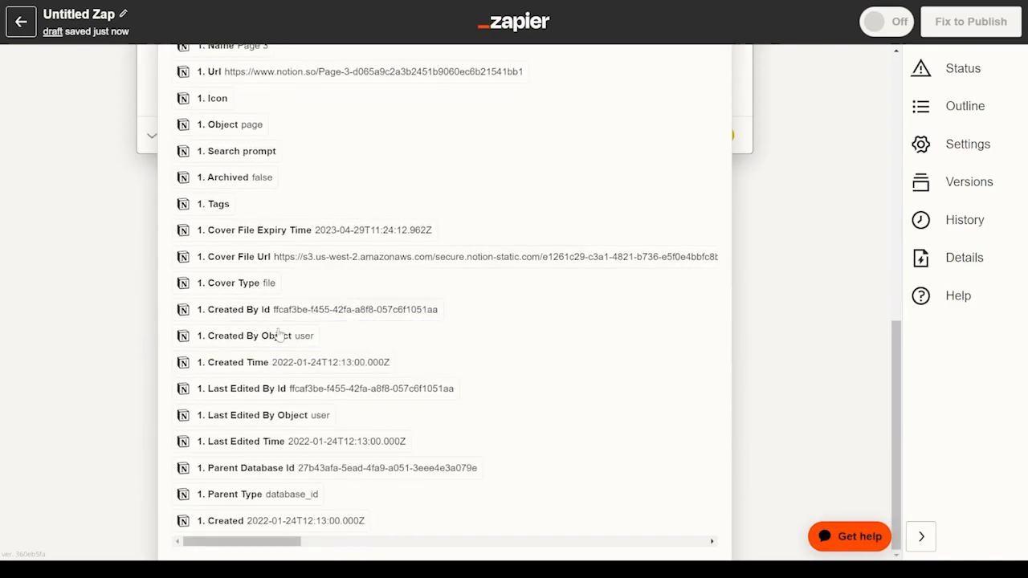
{"action": "scroll", "coordinate": [344, 435], "scroll_direction": "up", "scroll_amount": 8}
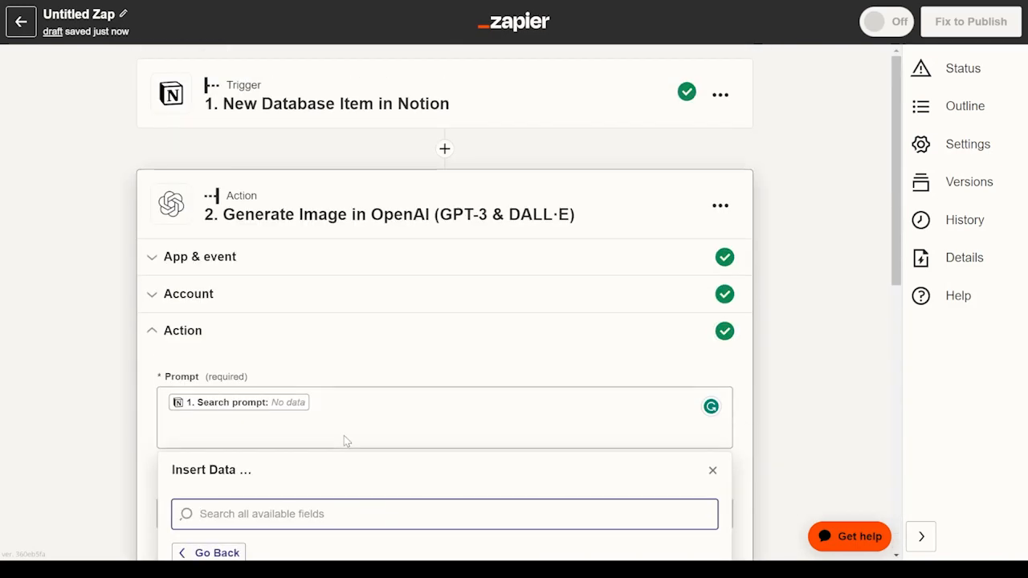
{"action": "left_click", "coordinate": [737, 361]}
{"action": "scroll", "coordinate": [537, 408], "scroll_direction": "down", "scroll_amount": 3}
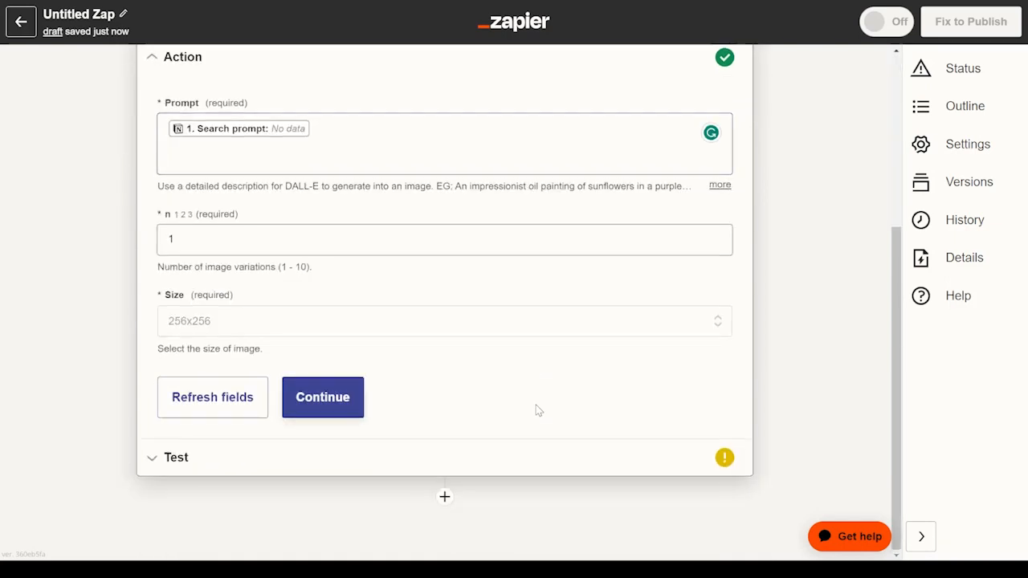
- Refresh the fields again, remove the existing prompt value, and reinsert the Notion item's Search prompt field
{"action": "left_click", "coordinate": [214, 401]}
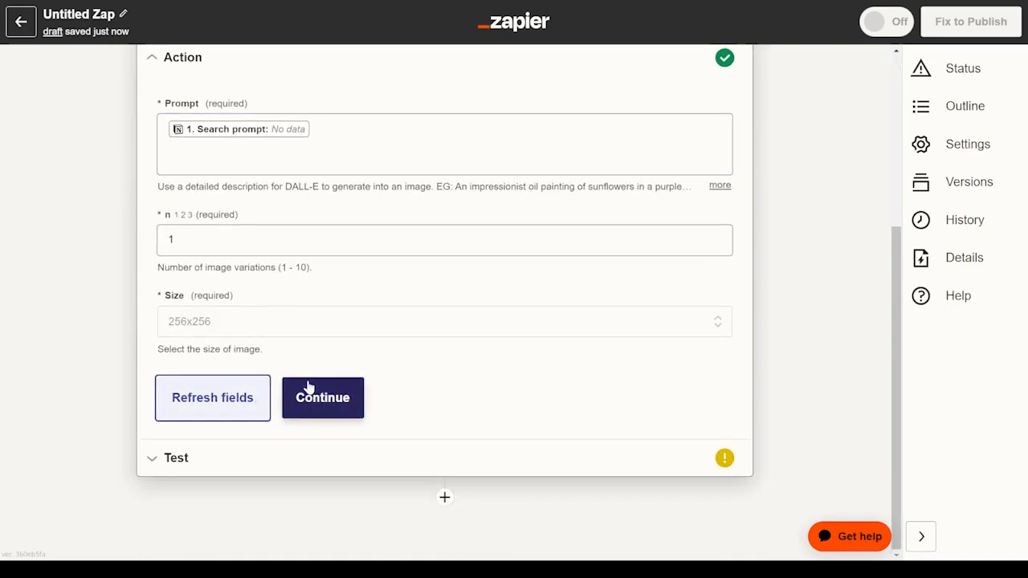
{"action": "left_click", "coordinate": [249, 131]}
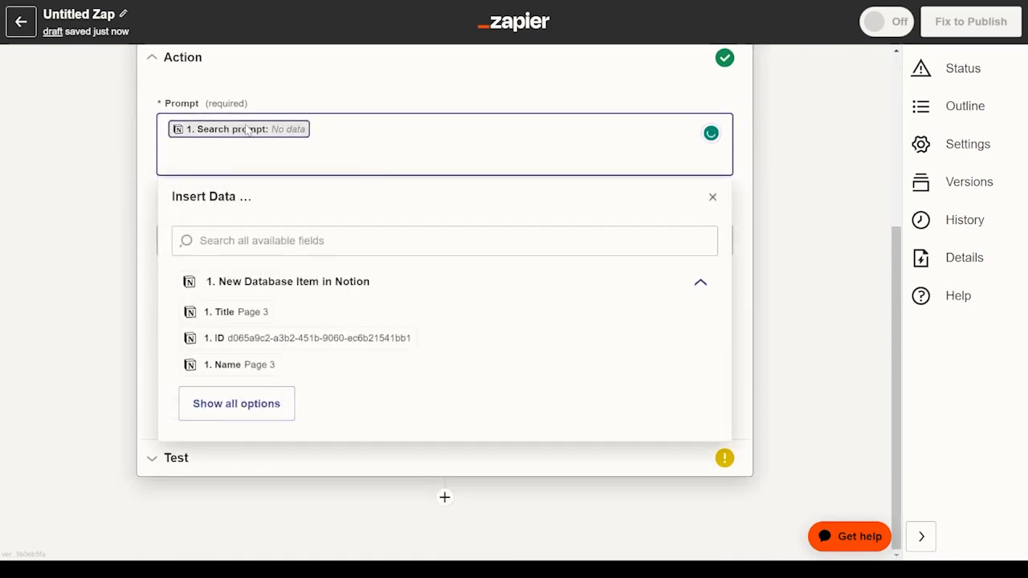
{"action": "key", "text": "BackSpace"}
{"action": "left_click", "coordinate": [239, 411]}
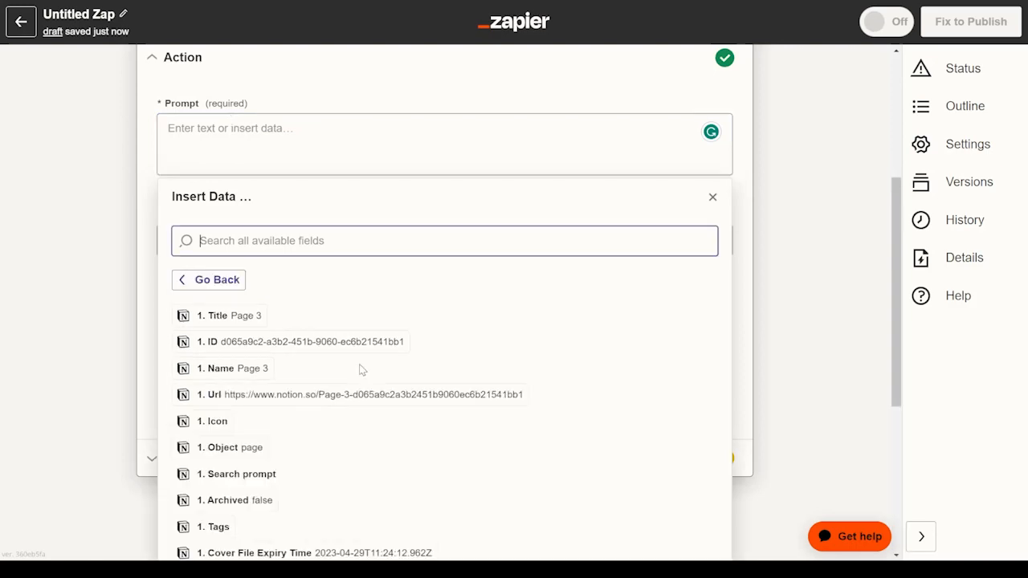
{"action": "scroll", "coordinate": [338, 369], "scroll_direction": "down", "scroll_amount": 5}
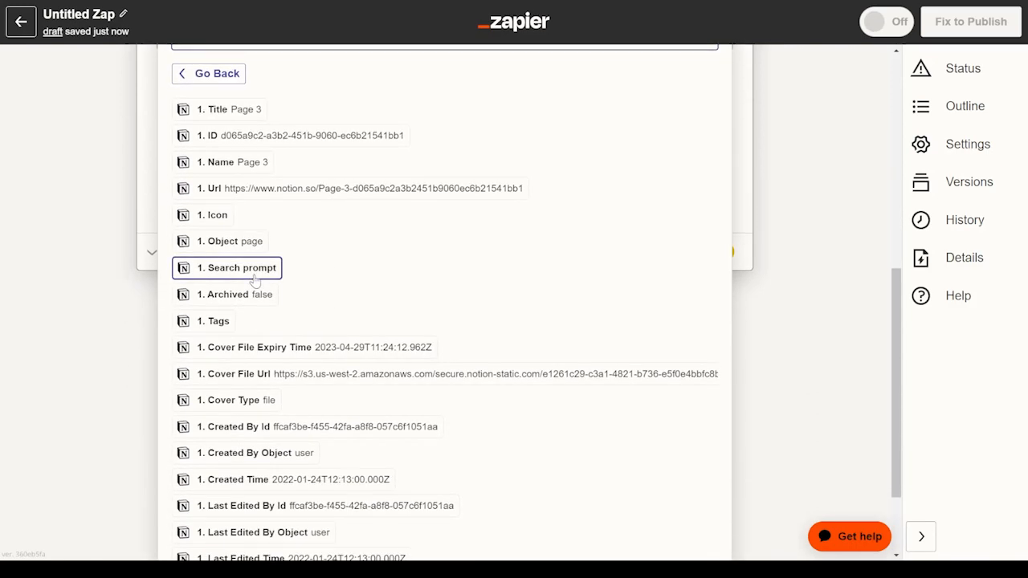
{"action": "left_click", "coordinate": [251, 272]}
{"action": "scroll", "coordinate": [356, 374], "scroll_direction": "down", "scroll_amount": 6}
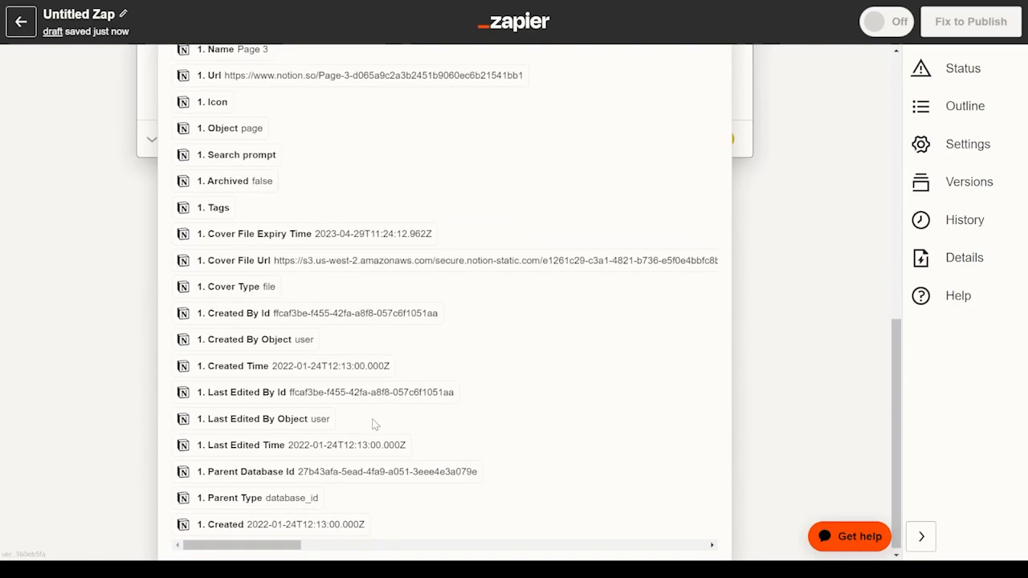
{"action": "scroll", "coordinate": [346, 469], "scroll_direction": "up", "scroll_amount": 10}
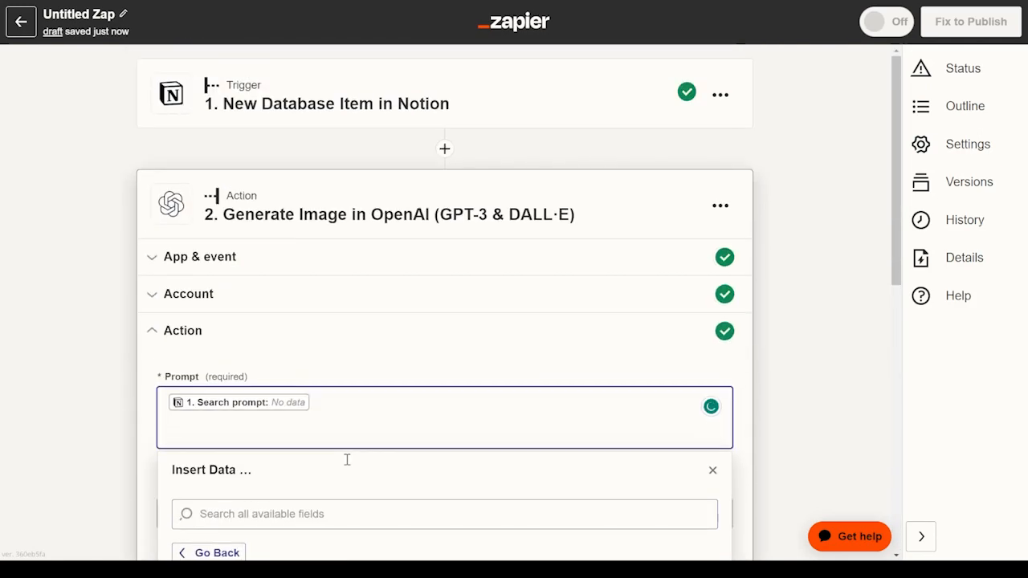
{"action": "scroll", "coordinate": [317, 433], "scroll_direction": "down", "scroll_amount": 8}
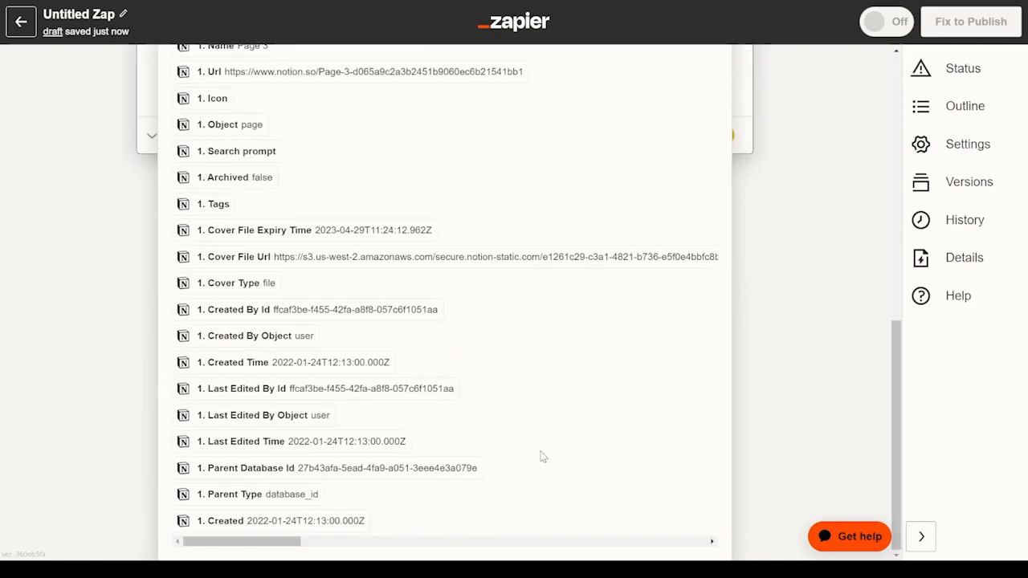
{"action": "left_click", "coordinate": [754, 366]}
- Retest the Generate Image action, then skip its test
{"action": "left_click", "coordinate": [356, 413]}
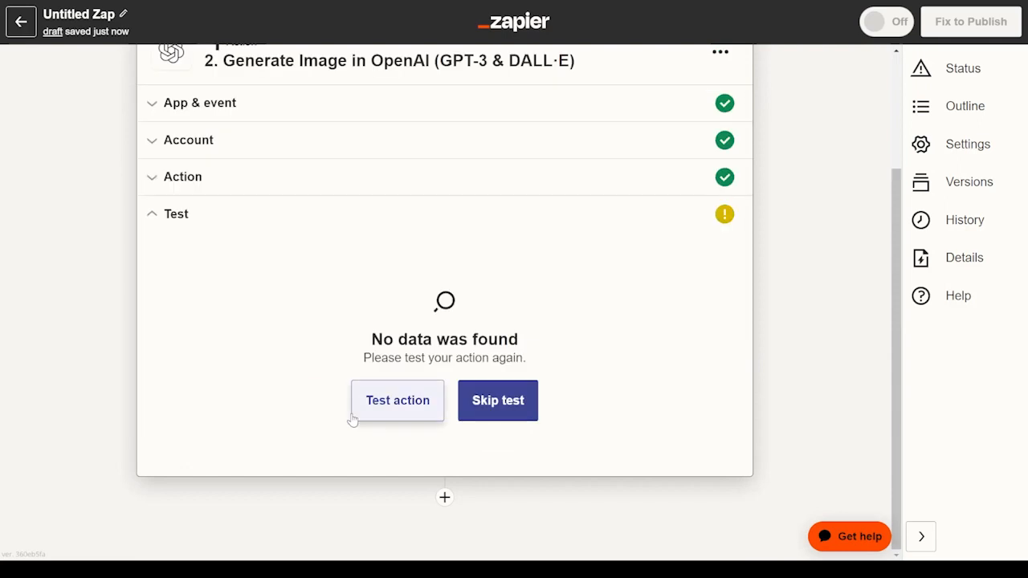
{"action": "left_click", "coordinate": [402, 400]}
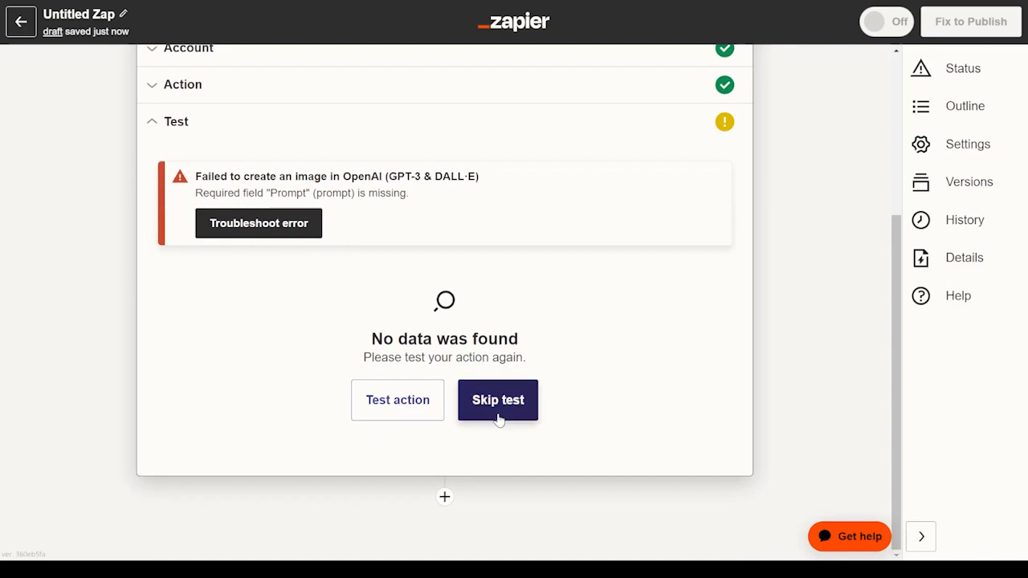
{"action": "left_click", "coordinate": [491, 413]}
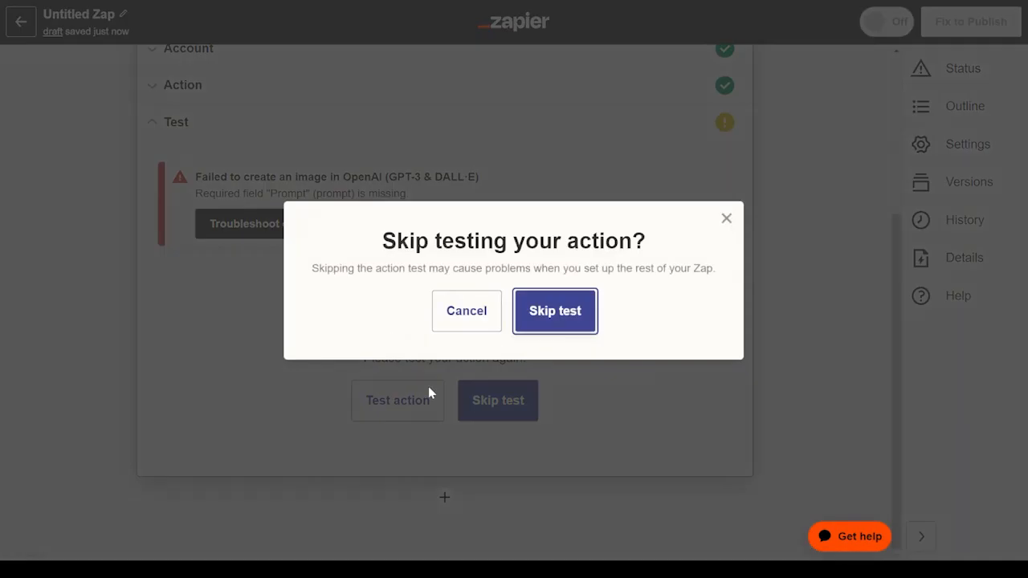
{"action": "left_click", "coordinate": [554, 313]}
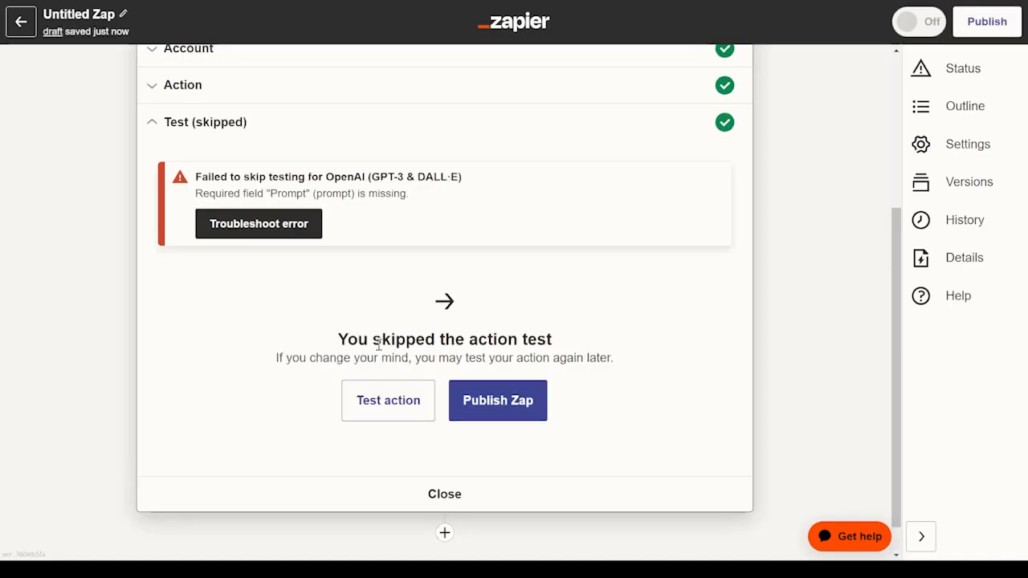
- Publish and turn on the Zap, then start a transfer of the existing Notion data
{"action": "left_click", "coordinate": [523, 403]}
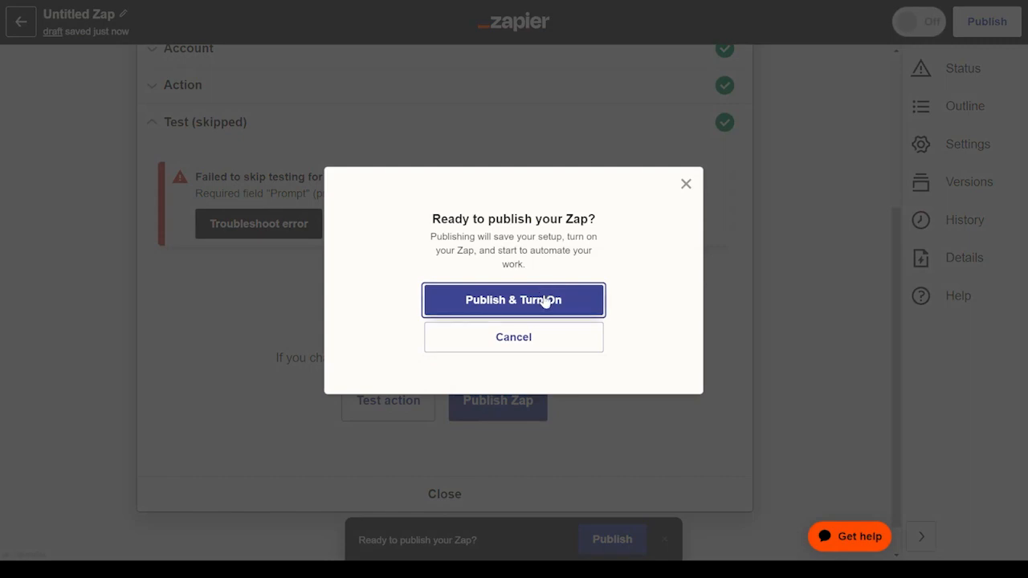
{"action": "left_click", "coordinate": [545, 301]}
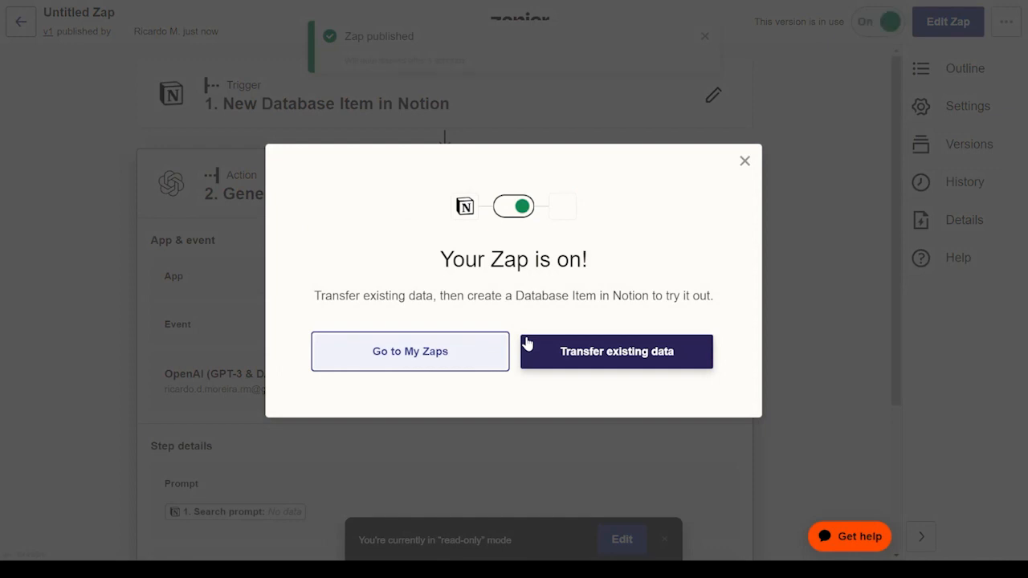
{"action": "left_click", "coordinate": [579, 362]}
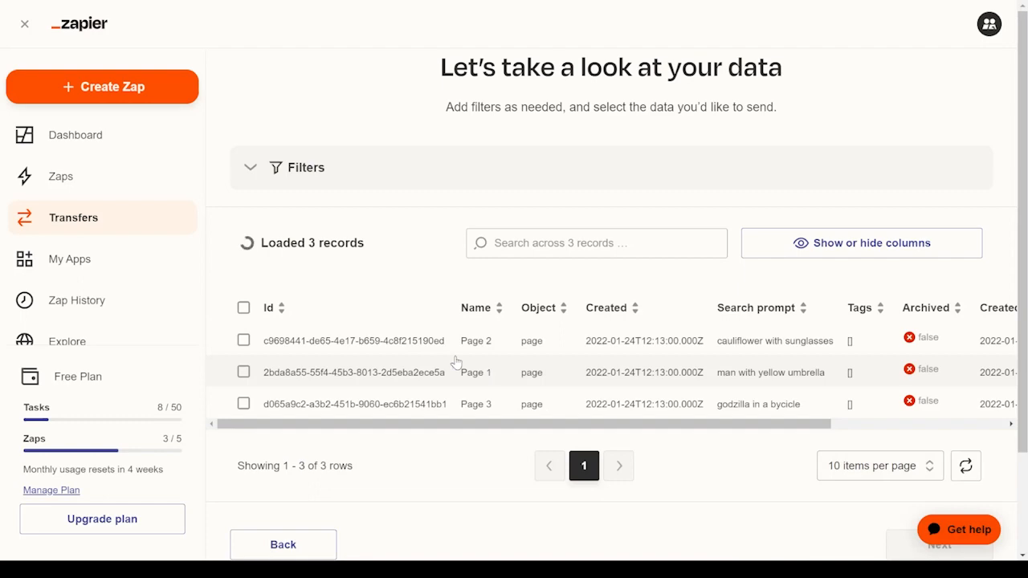
- Look over the loaded Notion records and select only the Page 2 record for the transfer
{"action": "scroll", "coordinate": [688, 426], "scroll_direction": "down", "scroll_amount": 2}
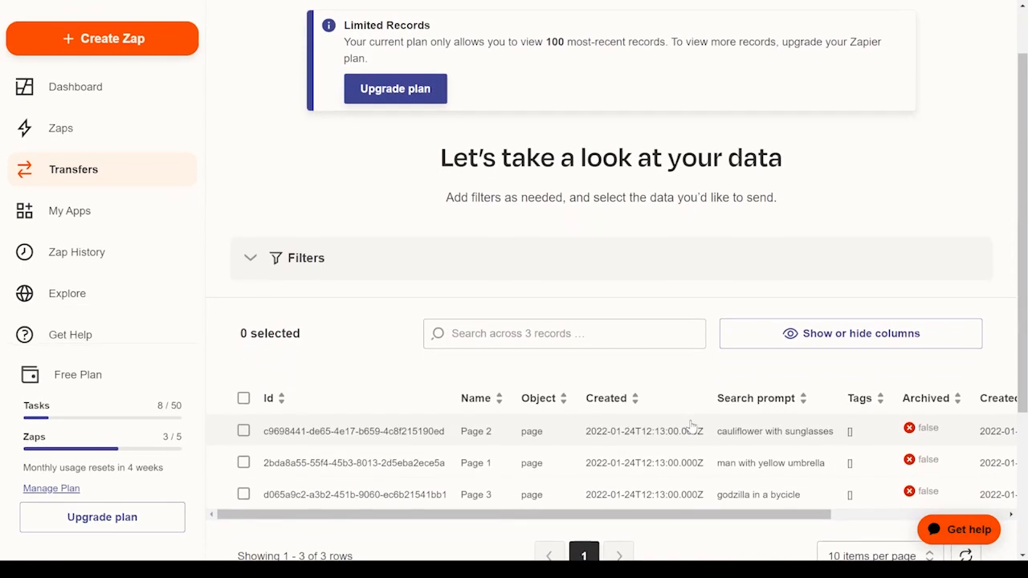
{"action": "left_click", "coordinate": [775, 429]}
{"action": "left_click_drag", "start_coordinate": [709, 514], "coordinate": [436, 489]}
{"action": "scroll", "coordinate": [520, 414], "scroll_direction": "down", "scroll_amount": 3}
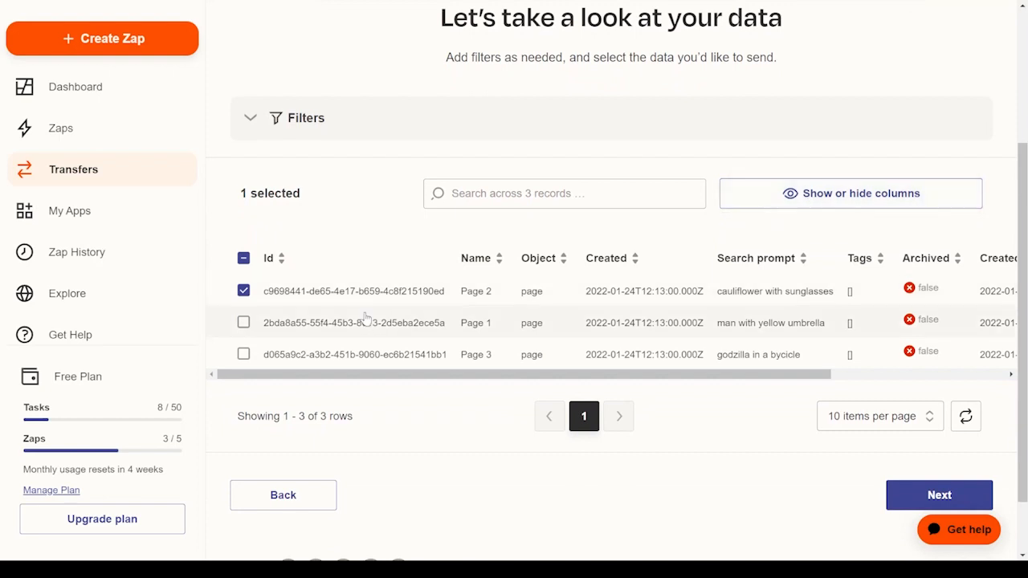
{"action": "double_click", "coordinate": [342, 294]}
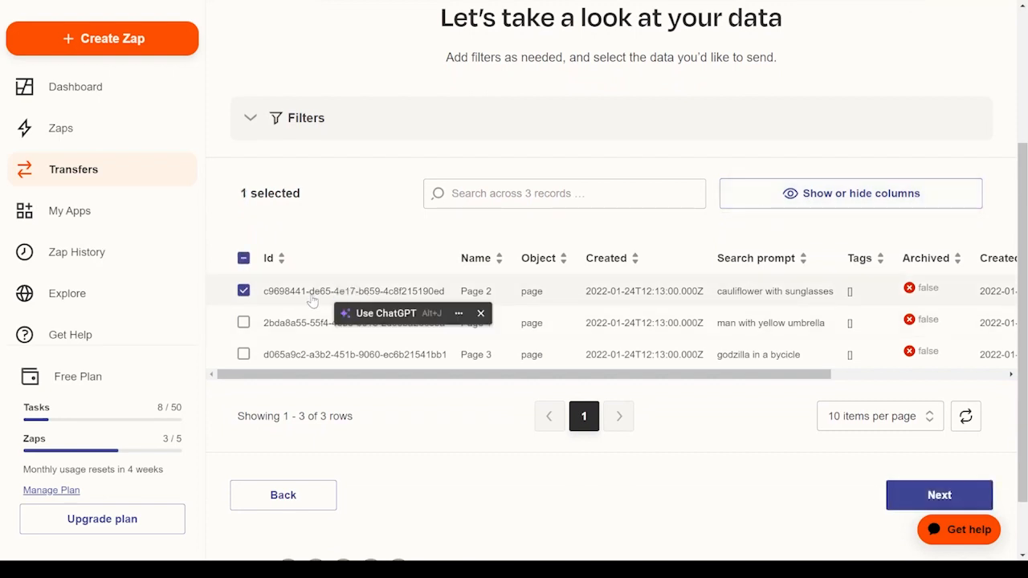
- Proceed with the selected Page 2 record and send it from Notion to OpenAI (GPT-3 & DALL·E)
{"action": "left_click", "coordinate": [281, 298]}
{"action": "left_click", "coordinate": [281, 298]}
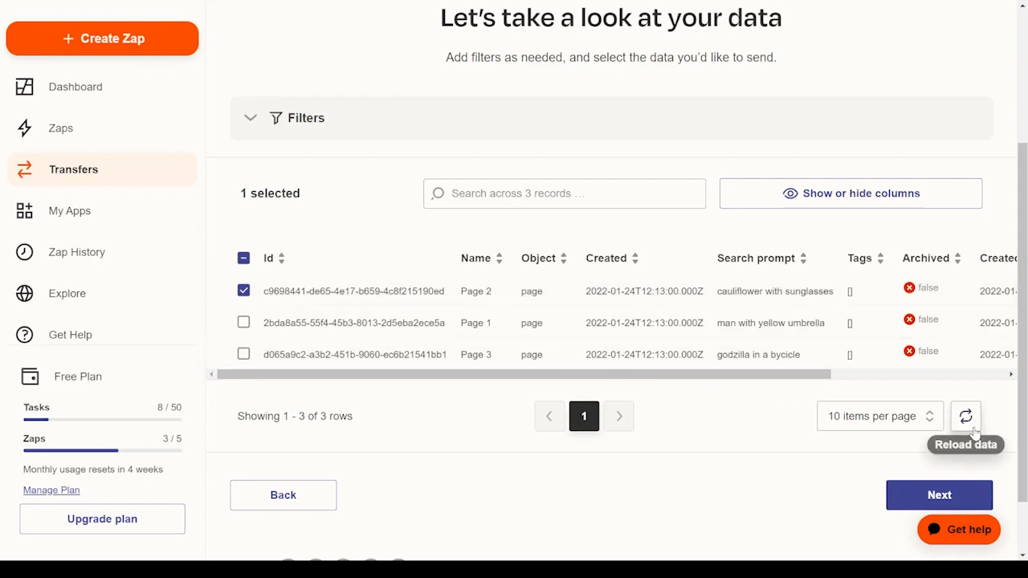
{"action": "left_click", "coordinate": [936, 493]}
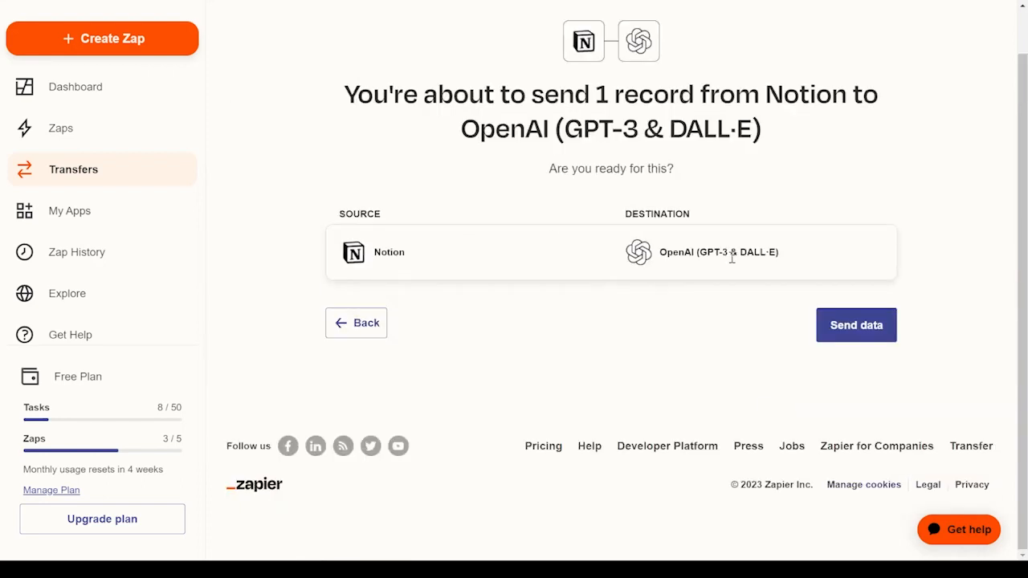
{"action": "left_click", "coordinate": [855, 324]}
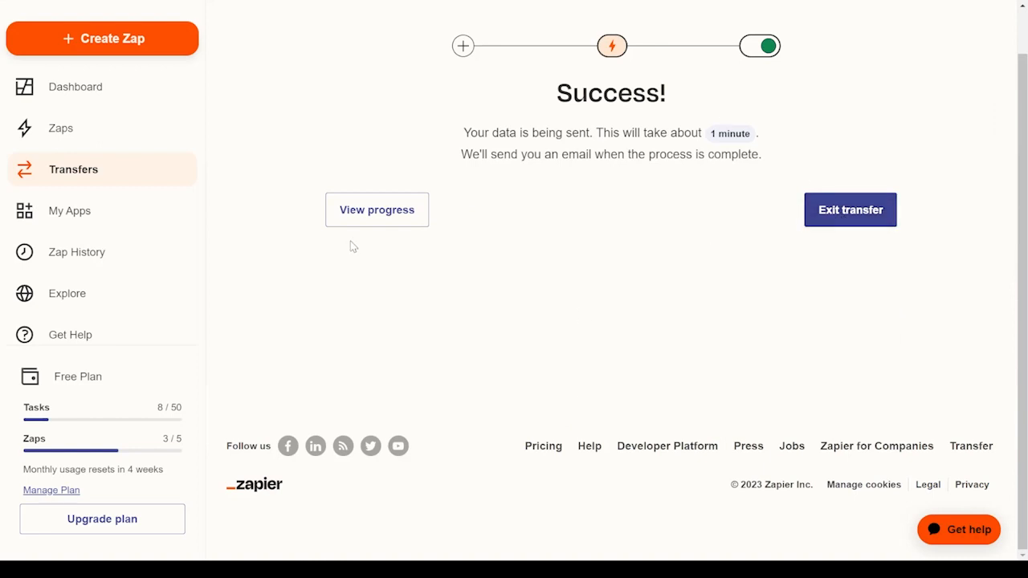
- Open the transfer's progress and inspect the prompt that its latest Zap run sent to OpenAI
{"action": "left_click", "coordinate": [383, 218]}
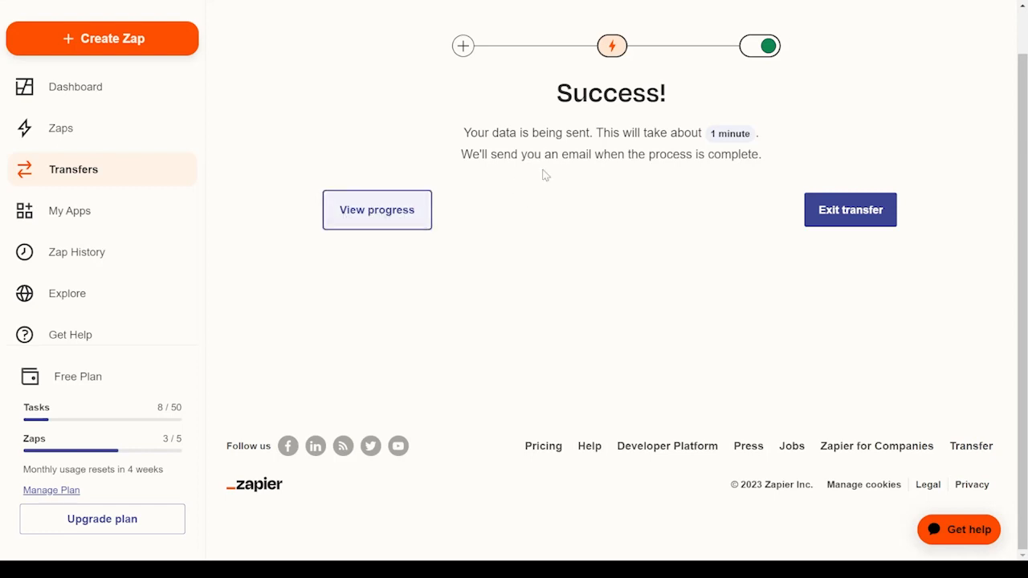
{"action": "left_click", "coordinate": [363, 229]}
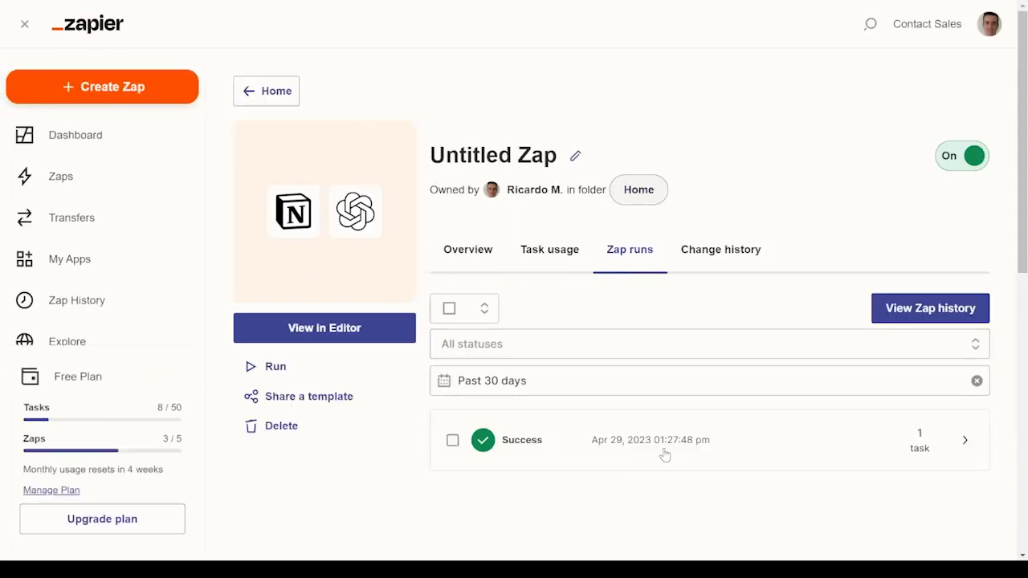
{"action": "left_click", "coordinate": [569, 463]}
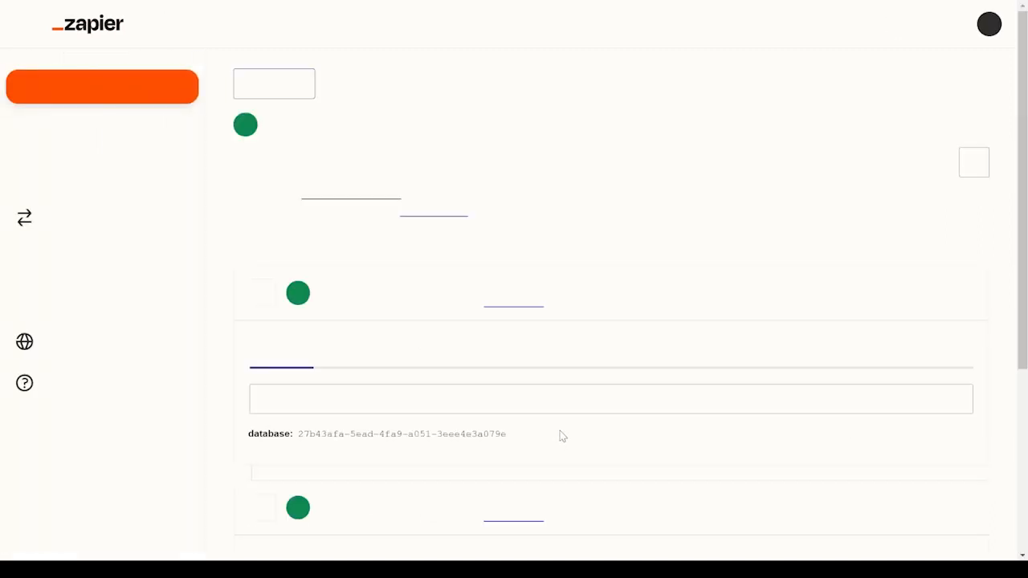
{"action": "scroll", "coordinate": [538, 410], "scroll_direction": "down", "scroll_amount": 3}
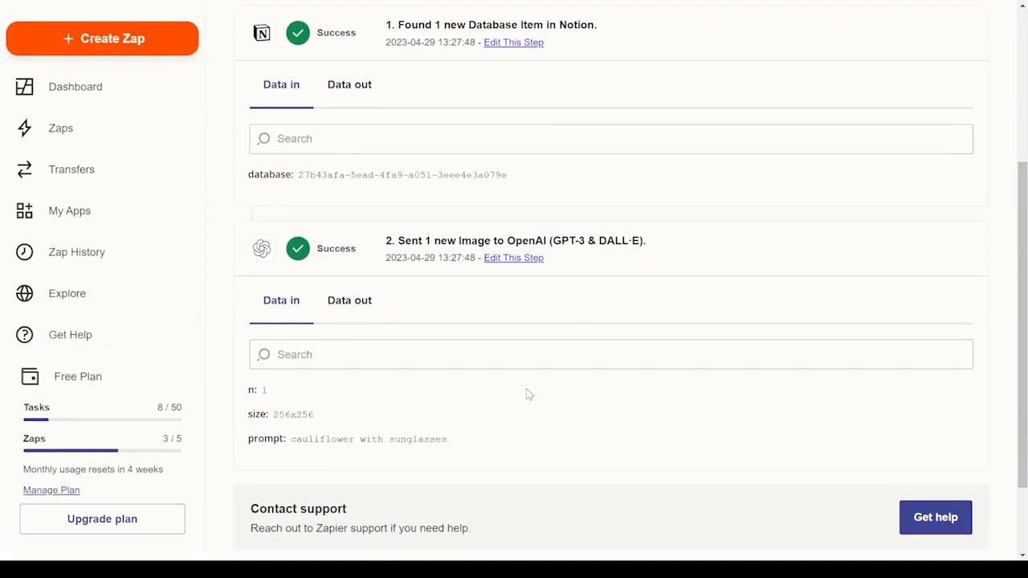
{"action": "scroll", "coordinate": [526, 394], "scroll_direction": "down", "scroll_amount": 1}
{"action": "left_click_drag", "start_coordinate": [452, 427], "coordinate": [420, 431]}
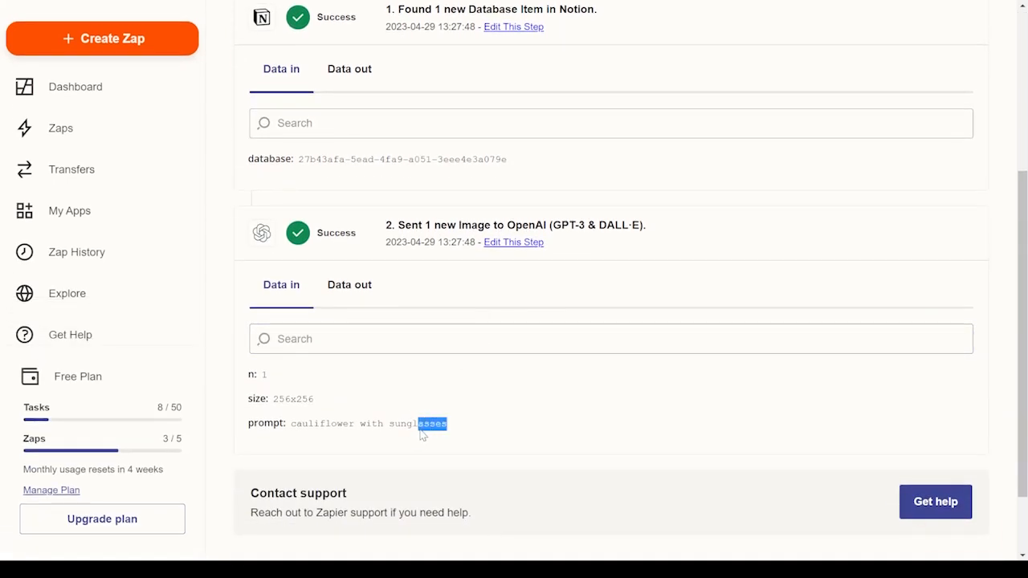
- Copy the generated image's URL from the OpenAI step's output data and open it in a new browser tab
{"action": "left_click", "coordinate": [348, 287]}
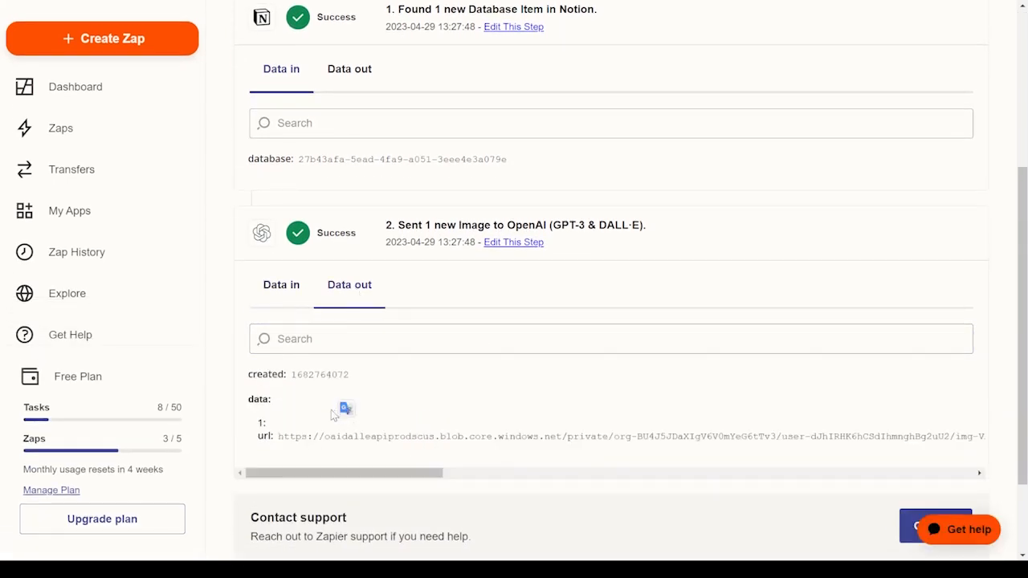
{"action": "left_click_drag", "start_coordinate": [279, 437], "coordinate": [986, 440]}
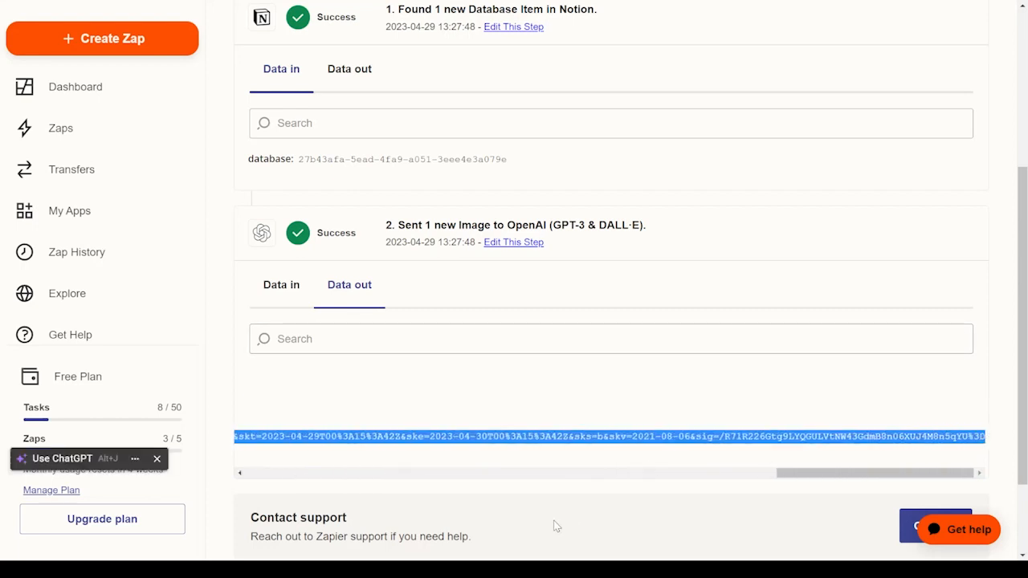
{"action": "key", "text": "ctrl+t"}
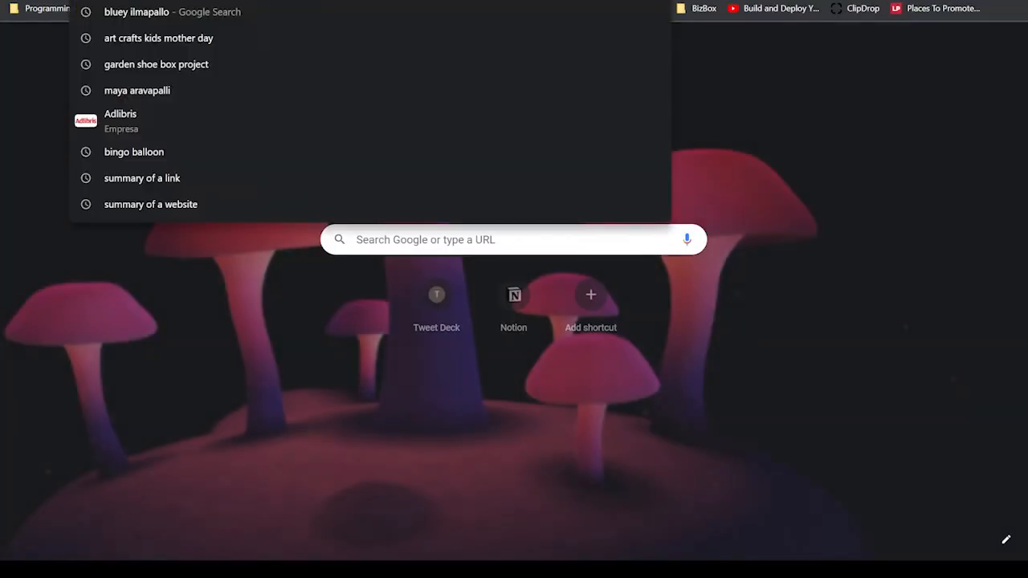
{"action": "key", "text": "ctrl+v"}
{"action": "key", "text": "Return"}
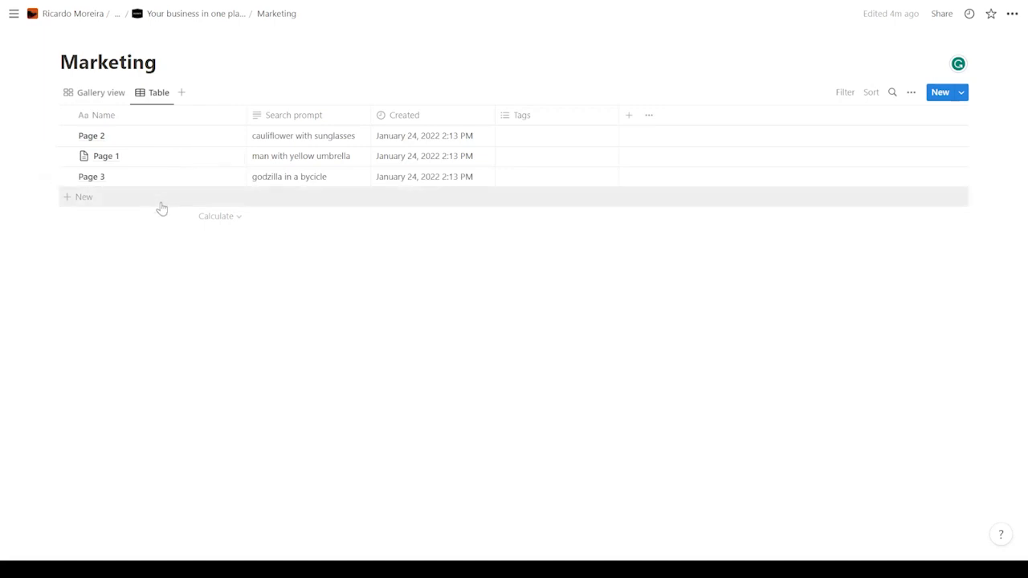
- Switch to Notion and add an item named "page 4" with the search prompt "godzilla surfing" to the Marketing table
{"action": "left_click", "coordinate": [161, 202]}
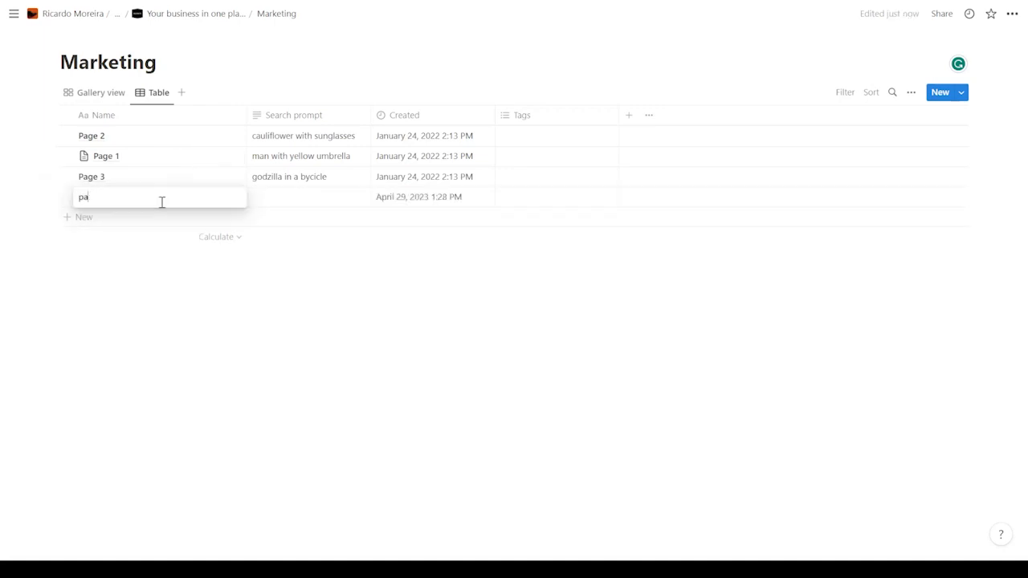
{"action": "key", "text": "Tab"}
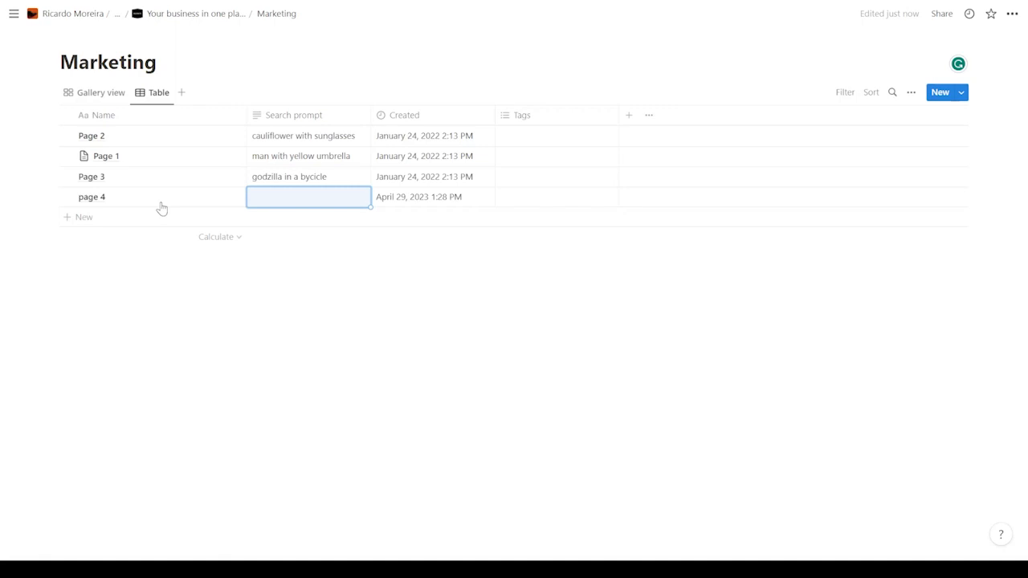
{"action": "type", "text": "g"}
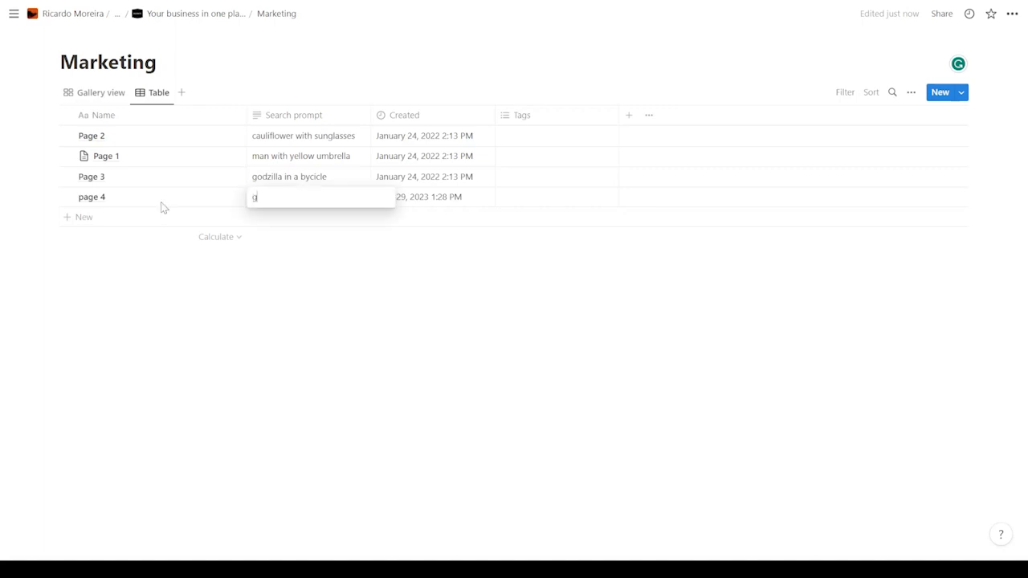
{"action": "type", "text": "odzilla surfing"}
{"action": "left_click", "coordinate": [388, 334]}
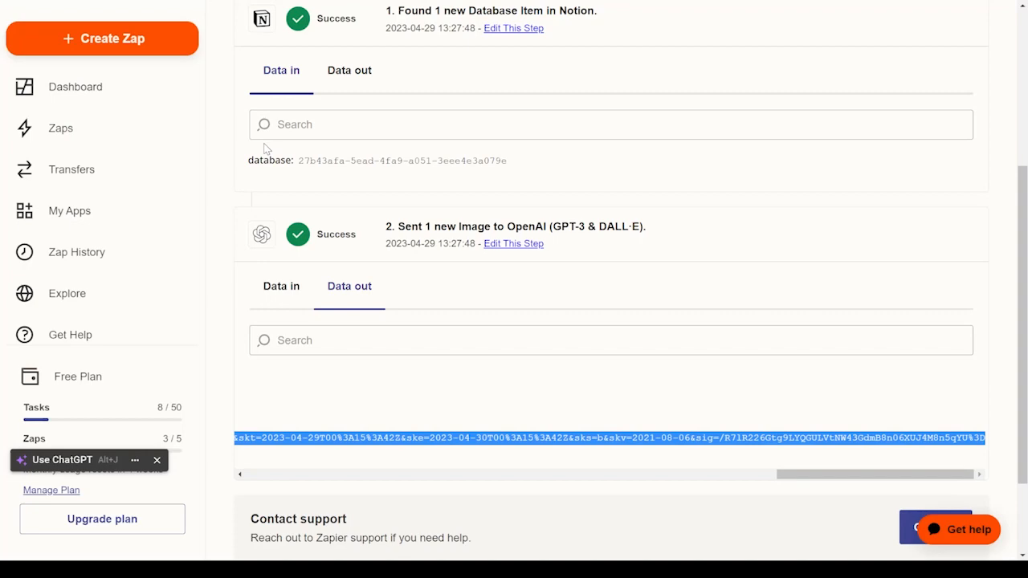
- Switch back to Zapier, go to the Zap history, and check the most recent Notion-to-OpenAI run for the new item
{"action": "scroll", "coordinate": [308, 259], "scroll_direction": "up", "scroll_amount": 3}
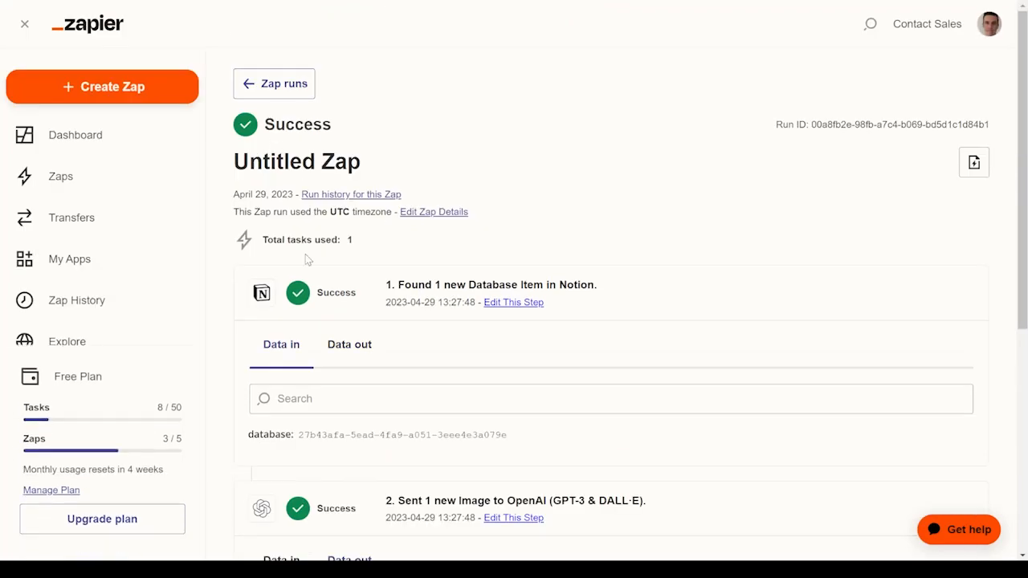
{"action": "left_click", "coordinate": [271, 88]}
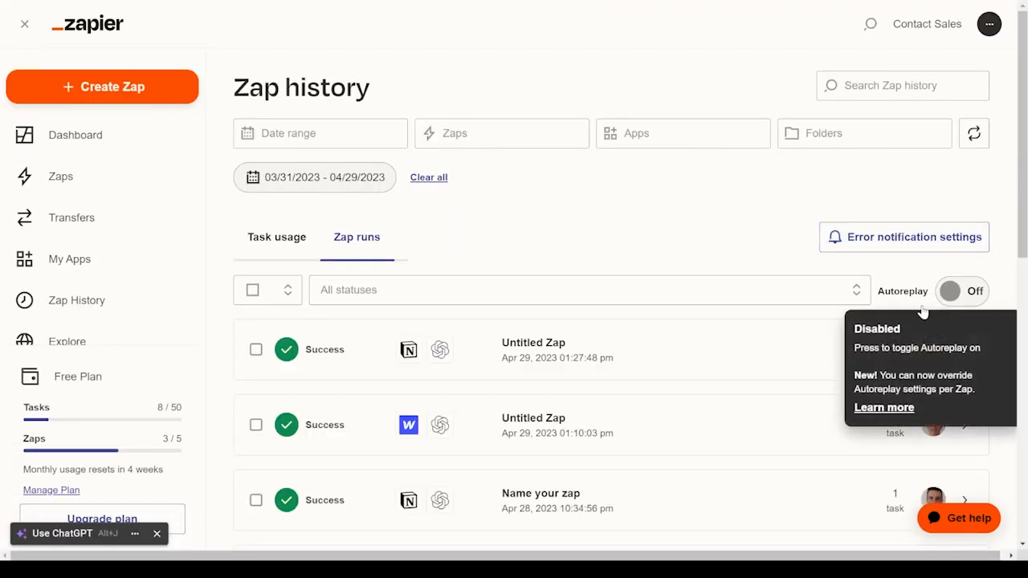
{"action": "left_click", "coordinate": [706, 363]}
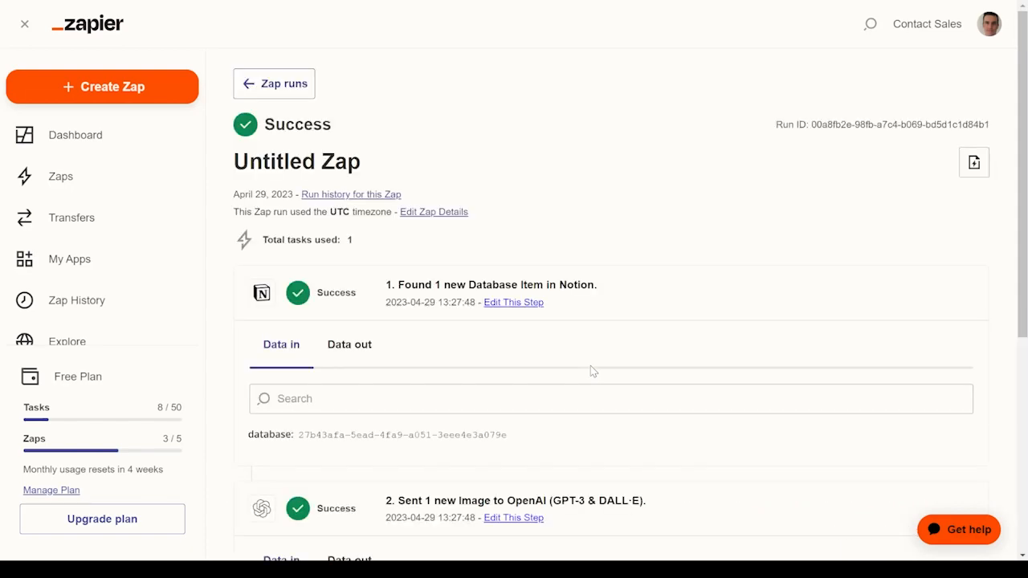
{"action": "scroll", "coordinate": [857, 287], "scroll_direction": "down", "scroll_amount": 5}
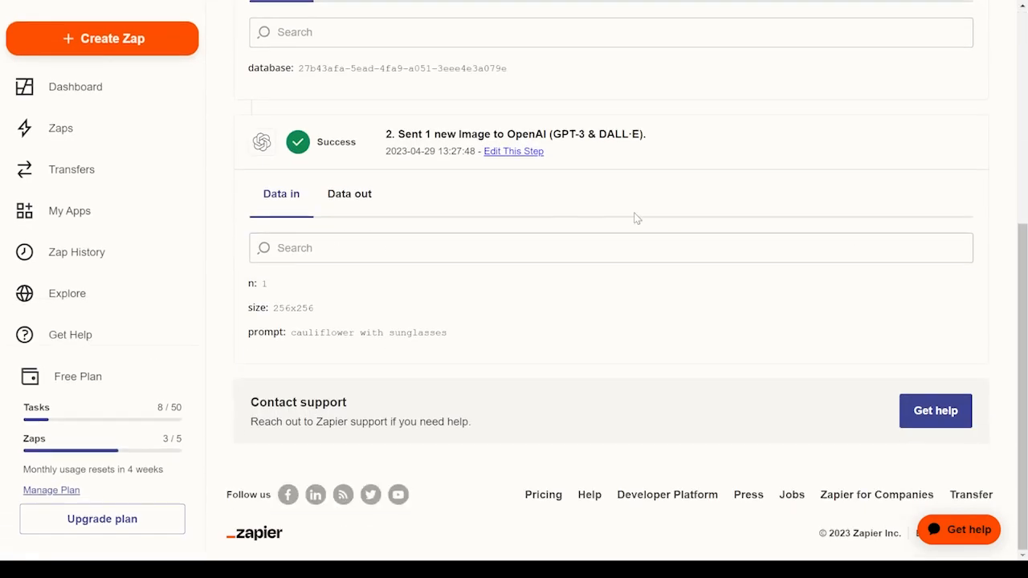
{"action": "scroll", "coordinate": [479, 399], "scroll_direction": "up", "scroll_amount": 5}
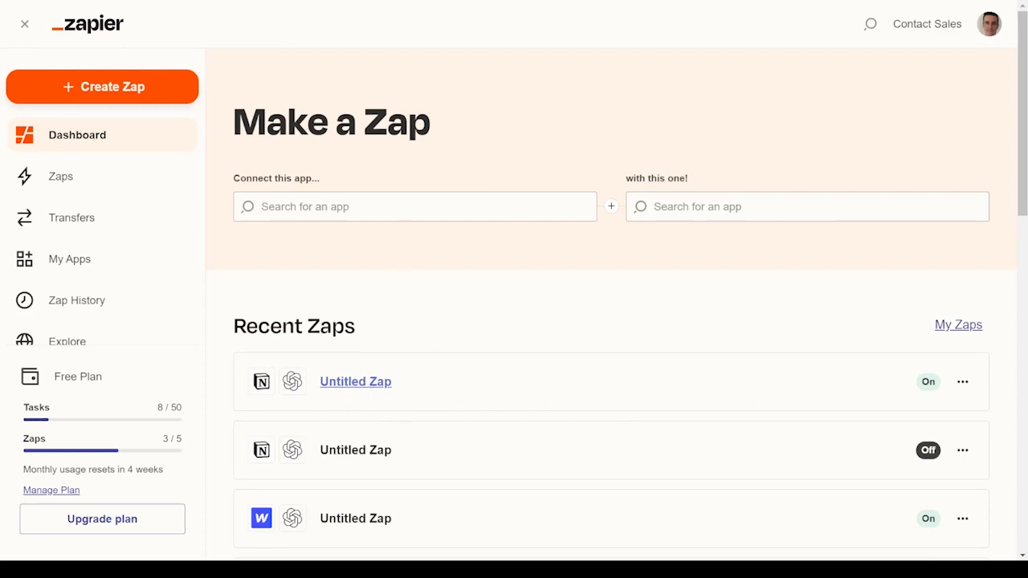
- Open the enabled Notion-to-OpenAI Zap and review the step details of its Generate Image action
{"action": "left_click", "coordinate": [355, 381]}
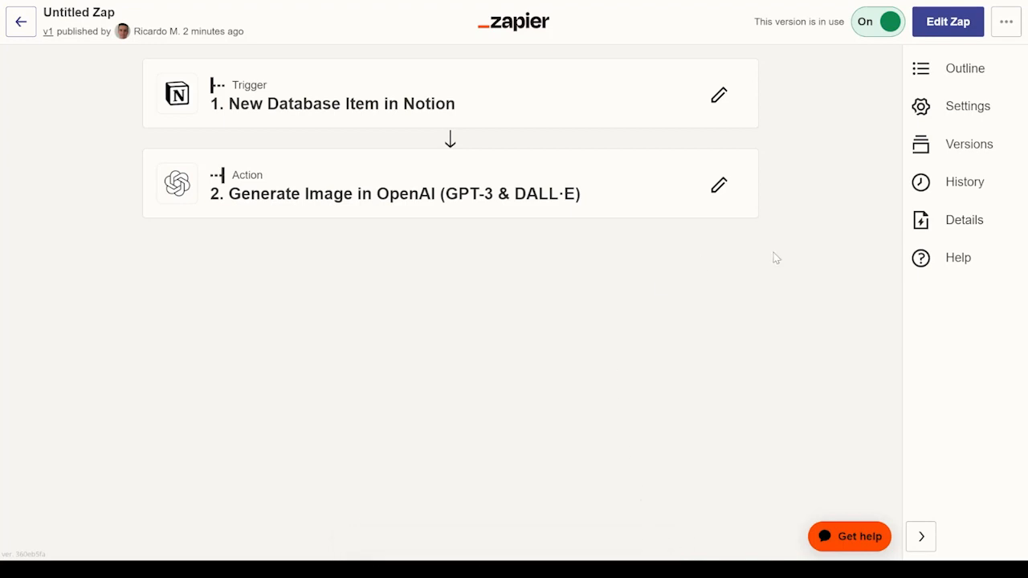
{"action": "left_click", "coordinate": [578, 197]}
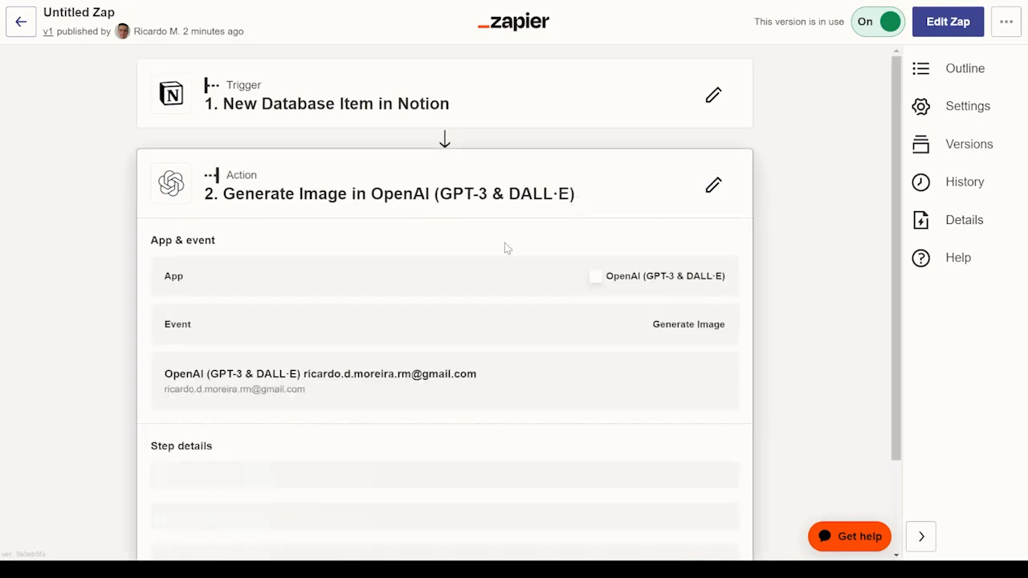
{"action": "scroll", "coordinate": [502, 256], "scroll_direction": "down", "scroll_amount": 2}
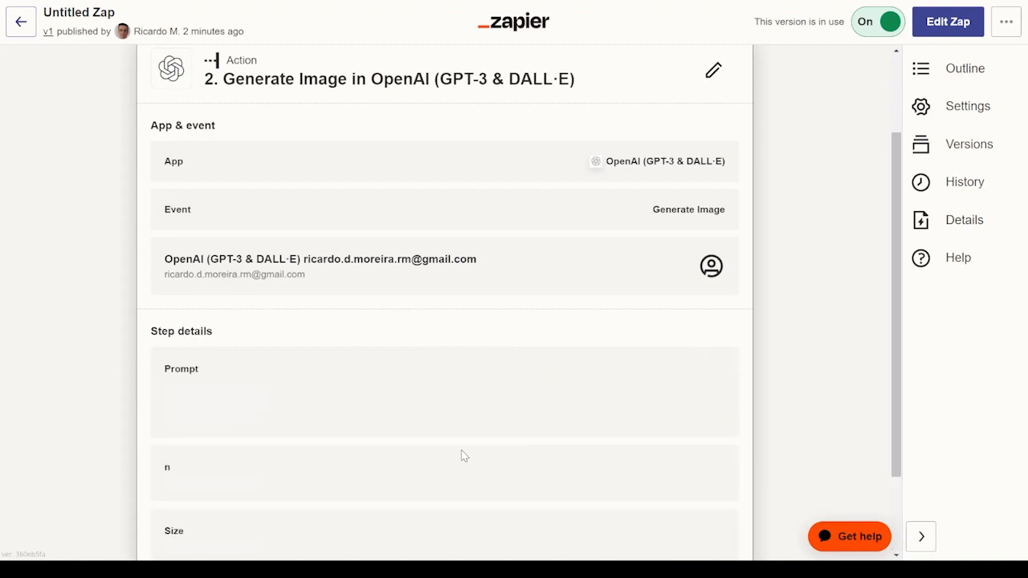
{"action": "scroll", "coordinate": [463, 427], "scroll_direction": "down", "scroll_amount": 1}
{"action": "scroll", "coordinate": [463, 427], "scroll_direction": "down", "scroll_amount": 2}
{"action": "left_click", "coordinate": [464, 491]}
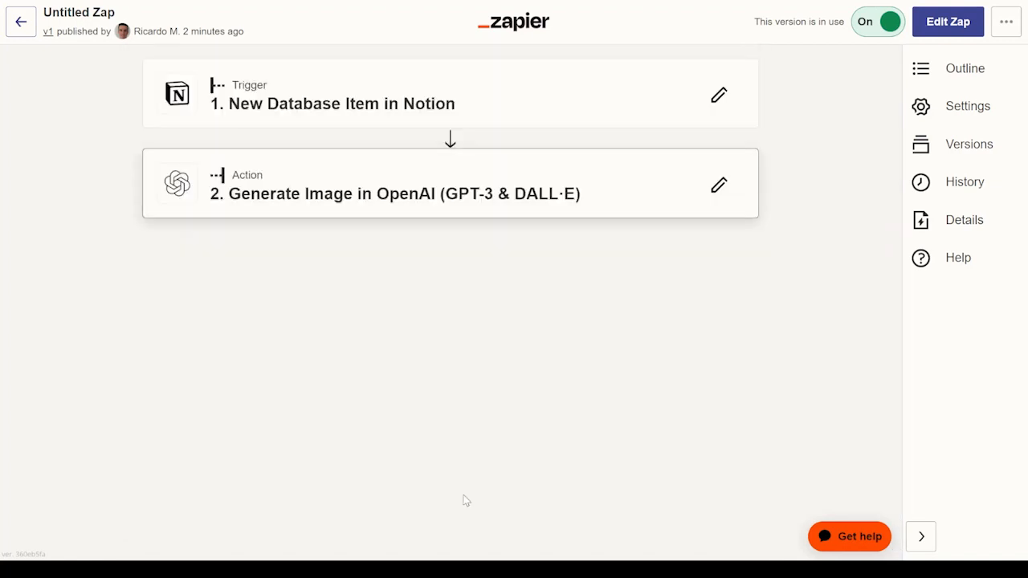
{"action": "left_click", "coordinate": [424, 206]}
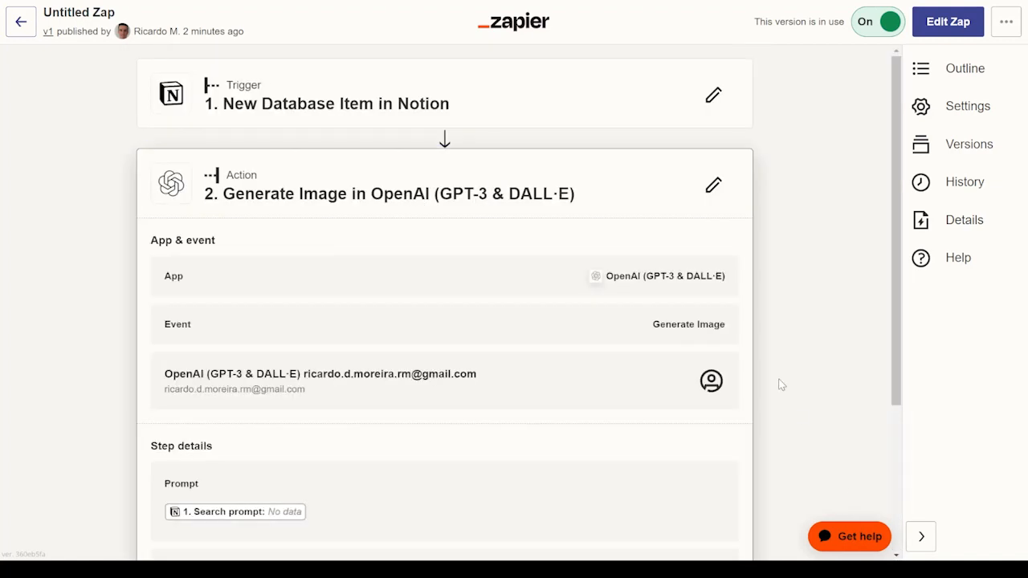
- Put the Zap in edit mode, try to retest the Generate Image action, and skip its test
{"action": "left_click", "coordinate": [948, 24]}
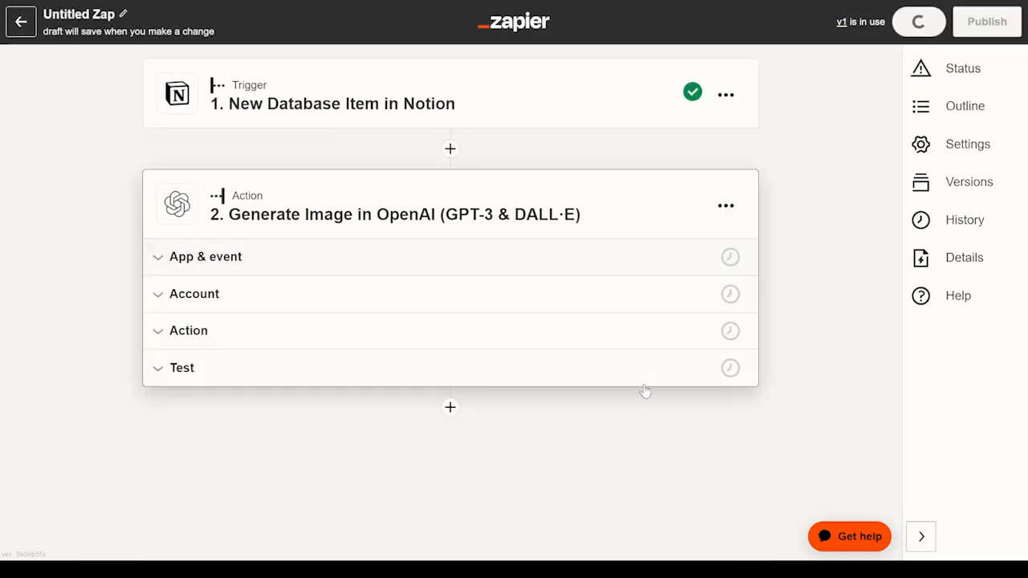
{"action": "left_click", "coordinate": [452, 378]}
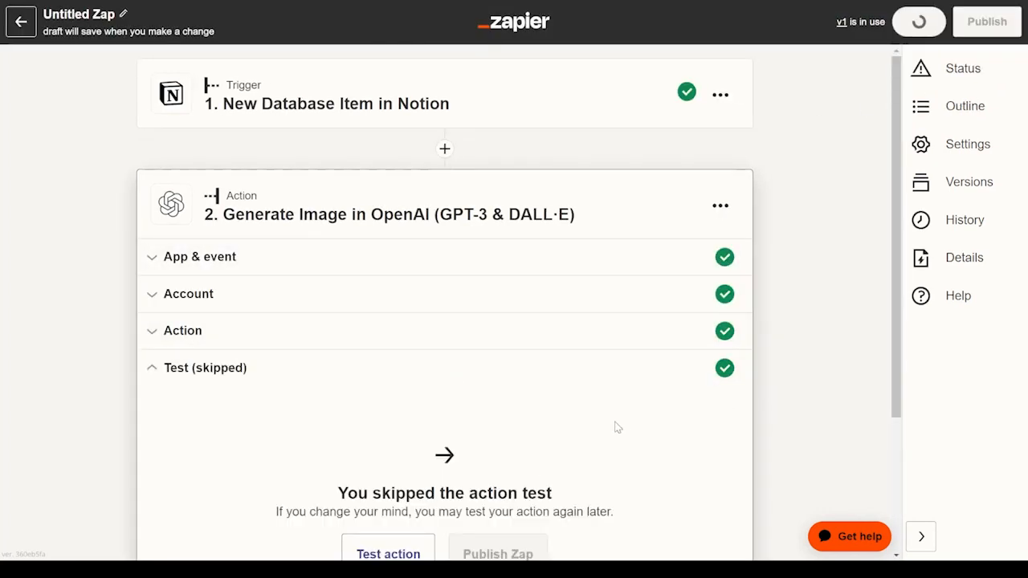
{"action": "scroll", "coordinate": [615, 424], "scroll_direction": "down", "scroll_amount": 2}
{"action": "left_click", "coordinate": [408, 362]}
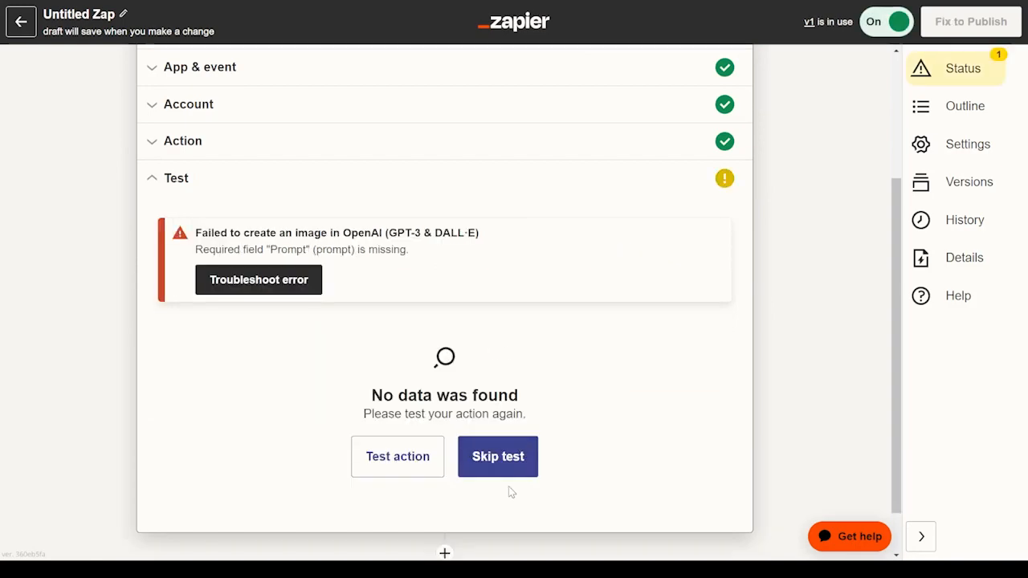
{"action": "left_click", "coordinate": [515, 472]}
{"action": "left_click", "coordinate": [554, 319]}
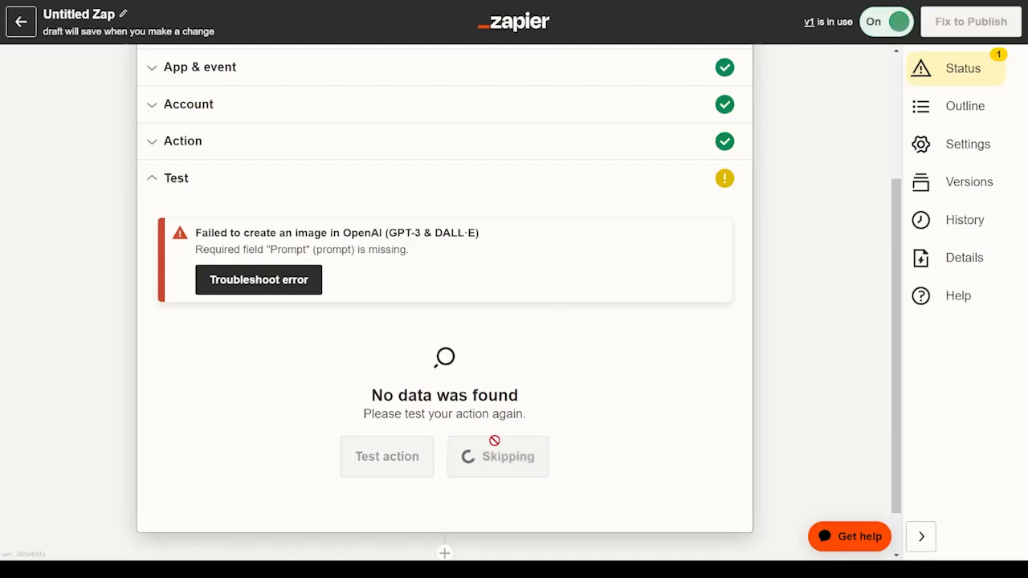
{"action": "scroll", "coordinate": [519, 438], "scroll_direction": "down", "scroll_amount": 2}
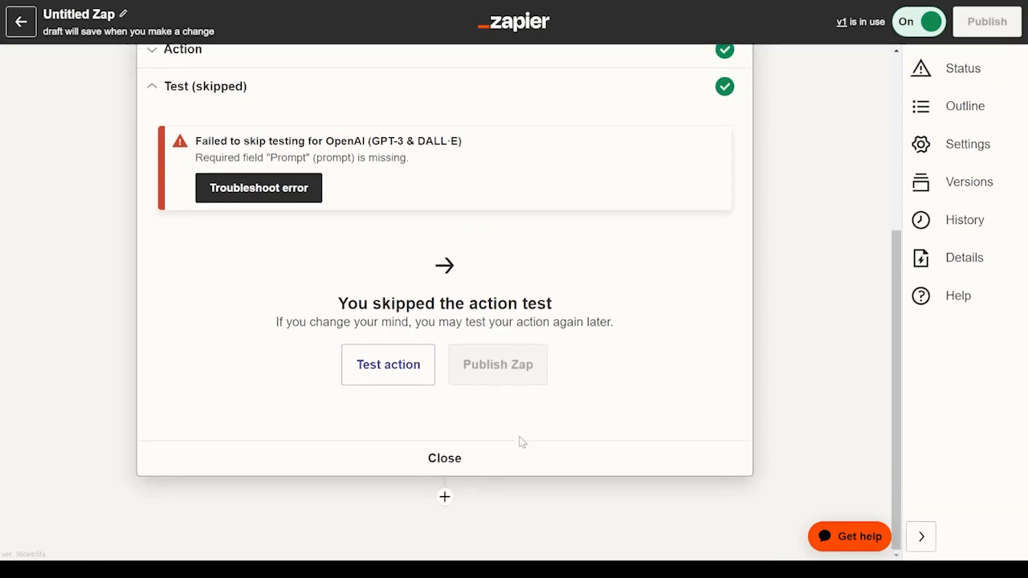
{"action": "scroll", "coordinate": [553, 386], "scroll_direction": "up", "scroll_amount": 1}
{"action": "scroll", "coordinate": [552, 385], "scroll_direction": "up", "scroll_amount": 2}
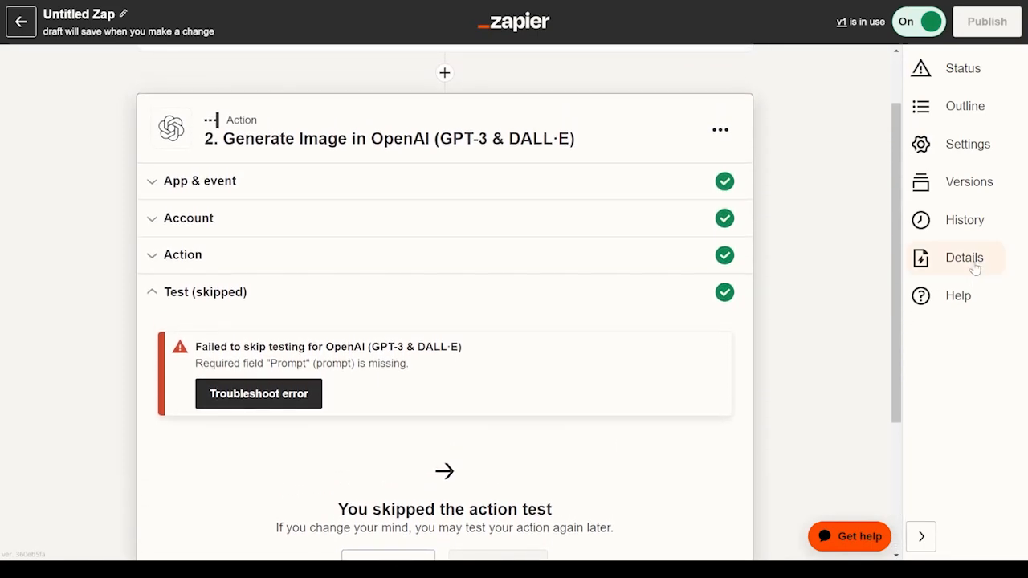
- Open the Zap's details page, run the Zap manually, and dismiss the run dialog
{"action": "left_click", "coordinate": [970, 264]}
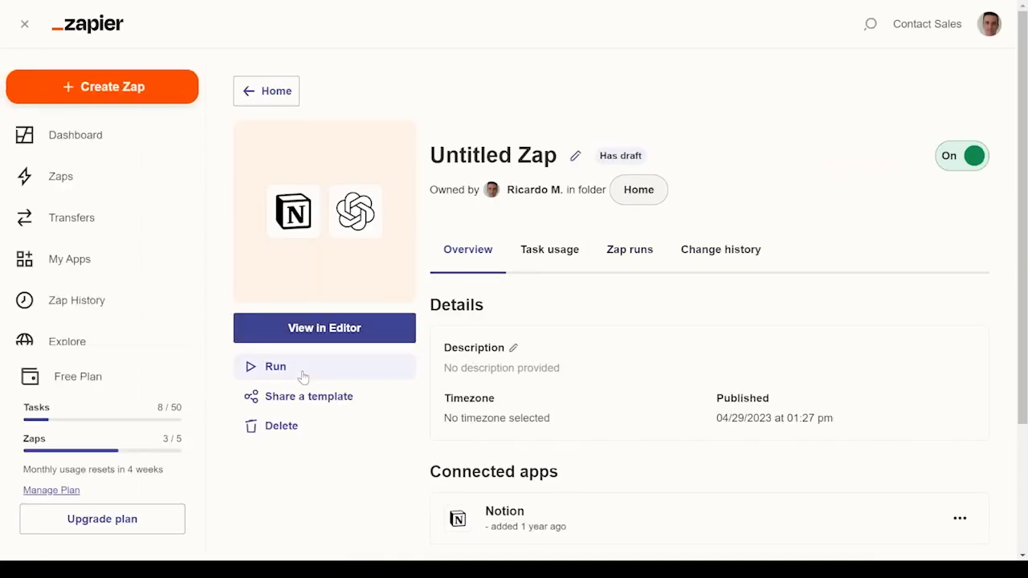
{"action": "left_click", "coordinate": [304, 377]}
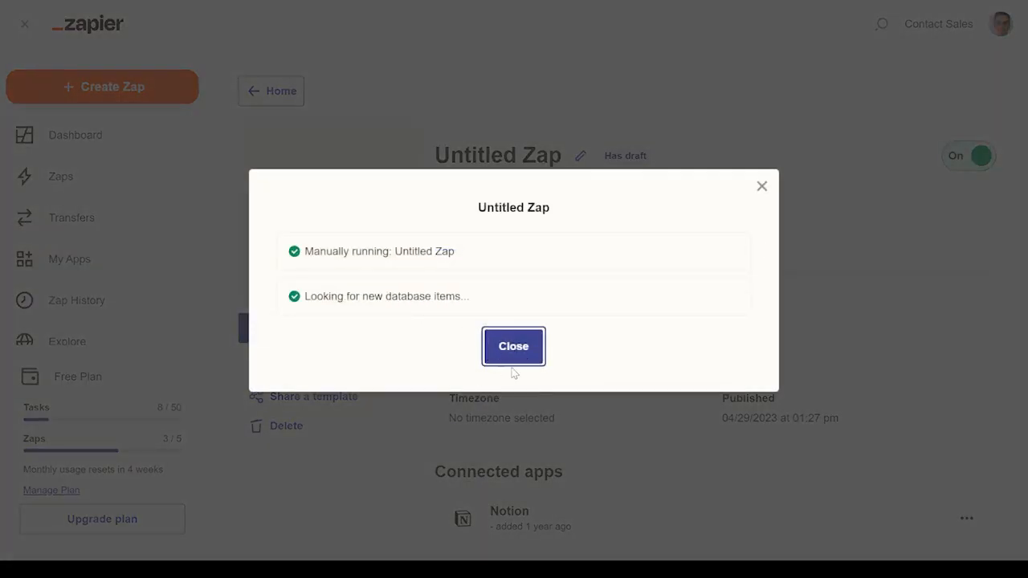
{"action": "left_click", "coordinate": [518, 354]}
{"action": "scroll", "coordinate": [498, 415], "scroll_direction": "down", "scroll_amount": 3}
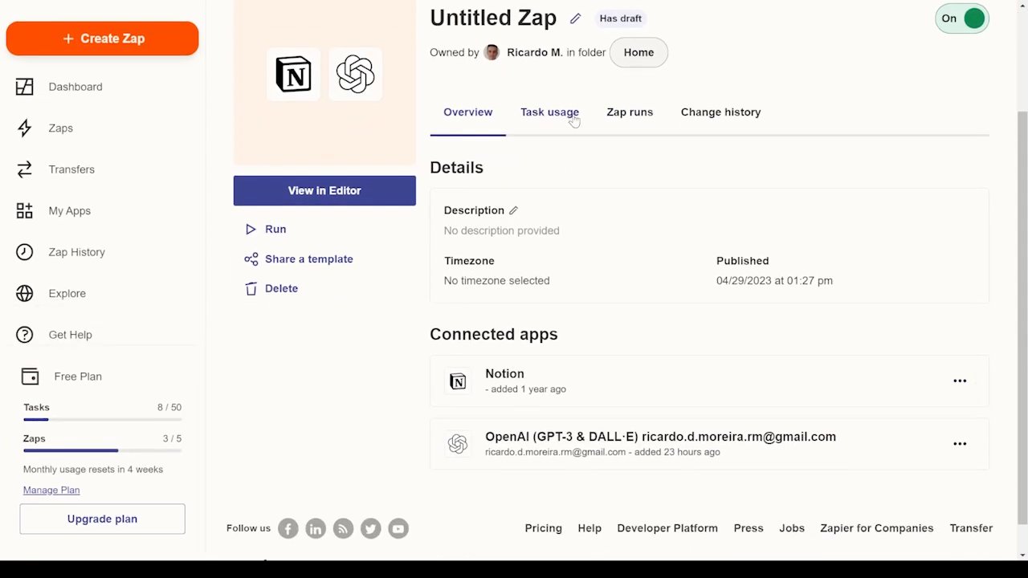
- Open the Zap's most recent run, show the output data of its OpenAI image step, select the image URL, and view a generated image
{"action": "left_click", "coordinate": [631, 115]}
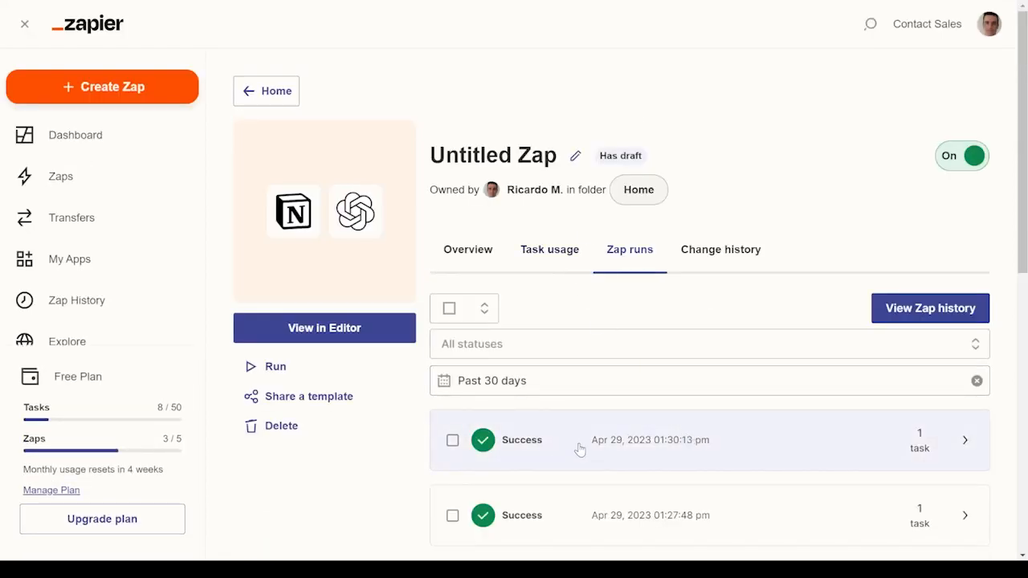
{"action": "left_click", "coordinate": [660, 450]}
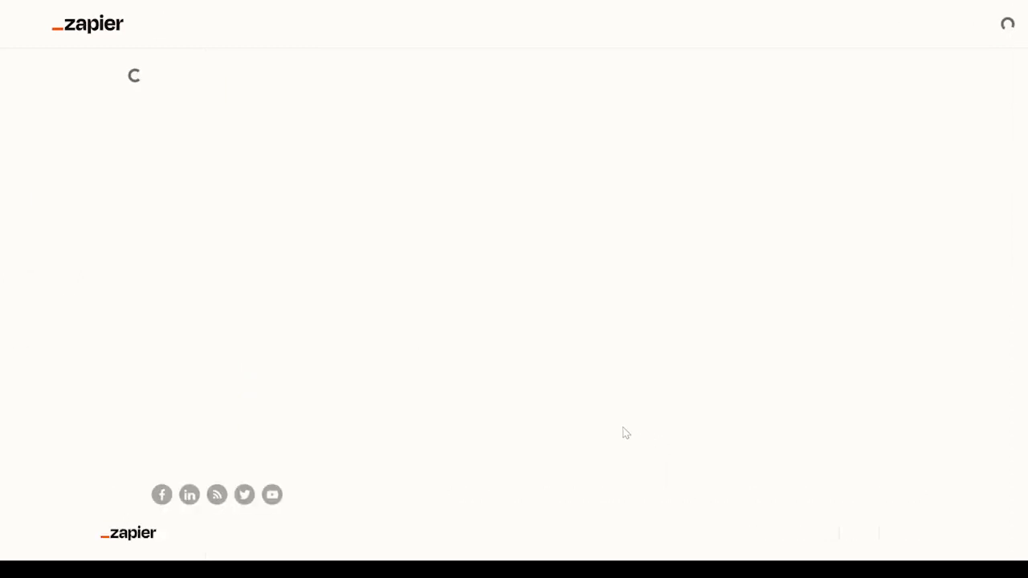
{"action": "scroll", "coordinate": [550, 385], "scroll_direction": "down", "scroll_amount": 1}
{"action": "scroll", "coordinate": [550, 385], "scroll_direction": "down", "scroll_amount": 3}
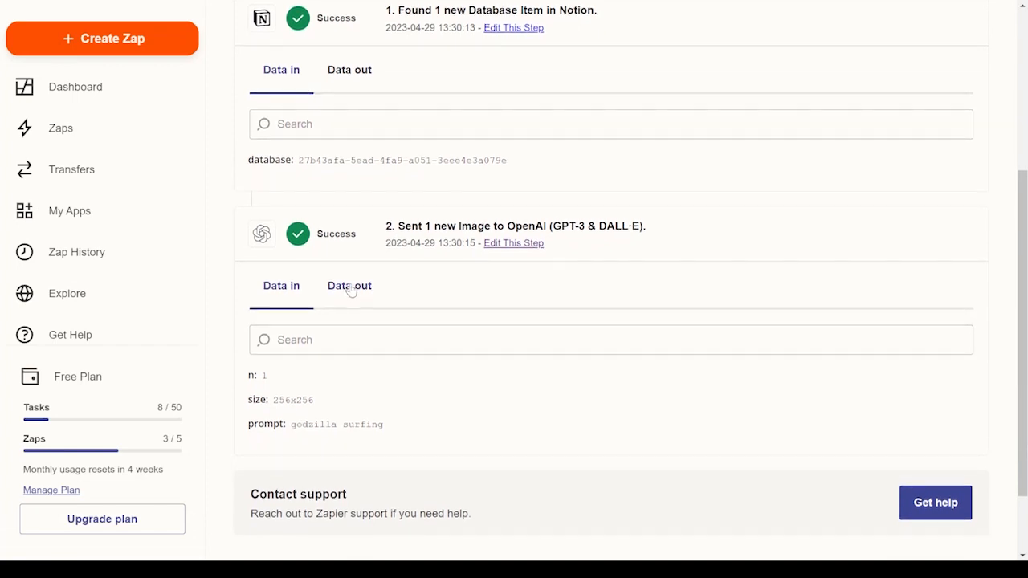
{"action": "left_click", "coordinate": [346, 286]}
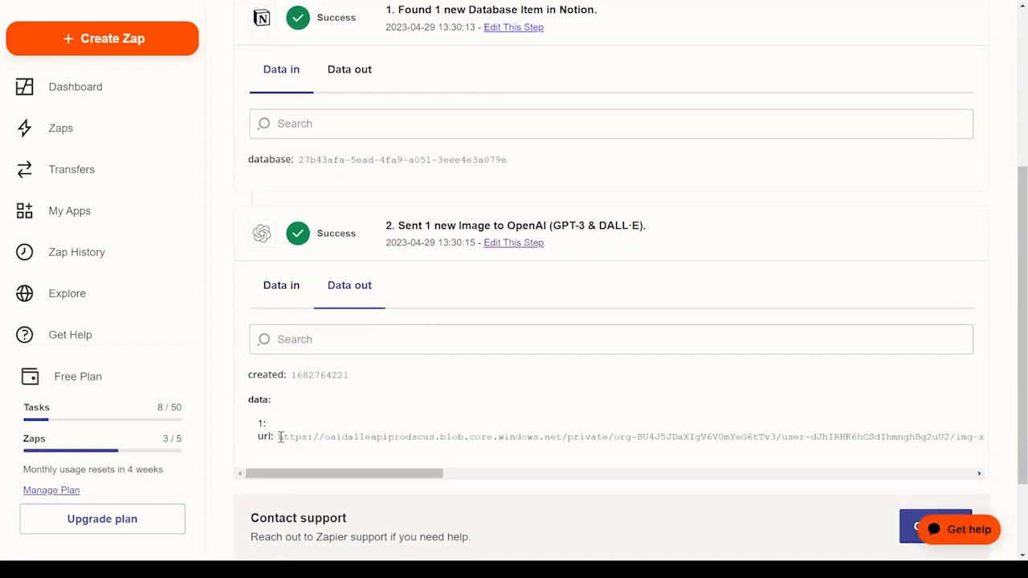
{"action": "left_click_drag", "start_coordinate": [280, 437], "coordinate": [1008, 442]}
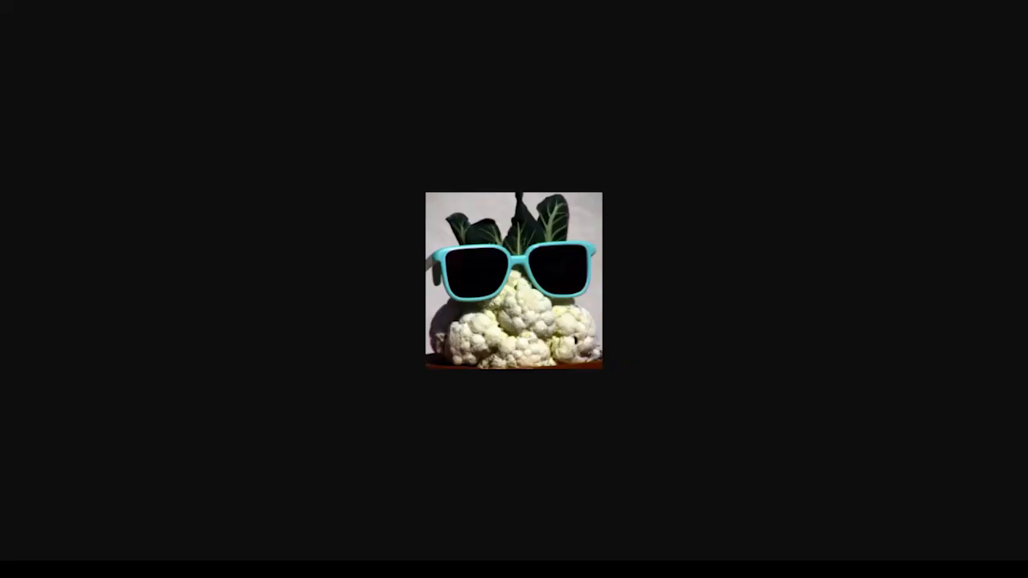
{"action": "key", "text": "Escape"}
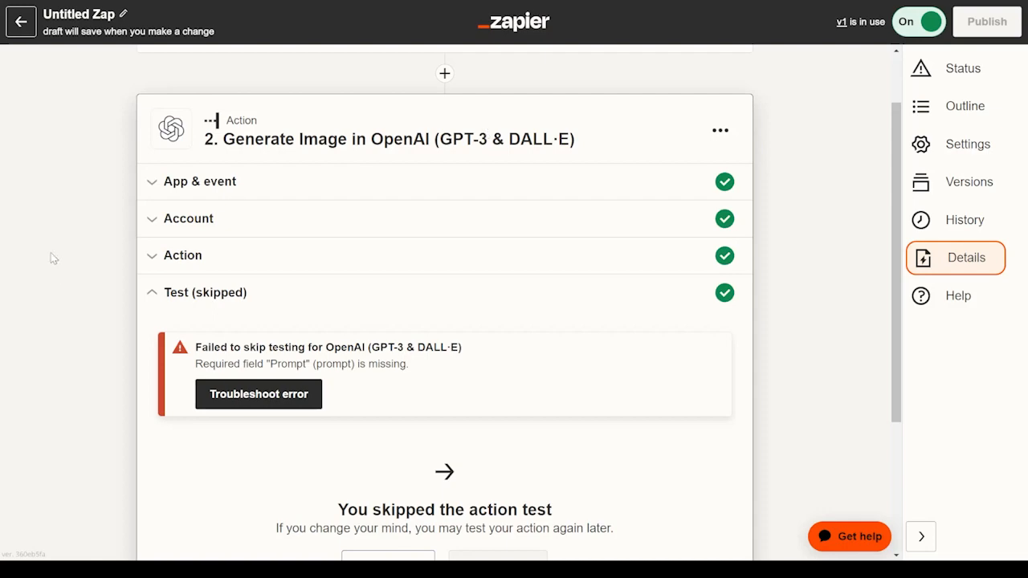
- Review the skipped-test error on the Generate Image action in the Zap editor, and return from the run's details to the Zap history
{"action": "left_click_drag", "start_coordinate": [244, 347], "coordinate": [396, 347]}
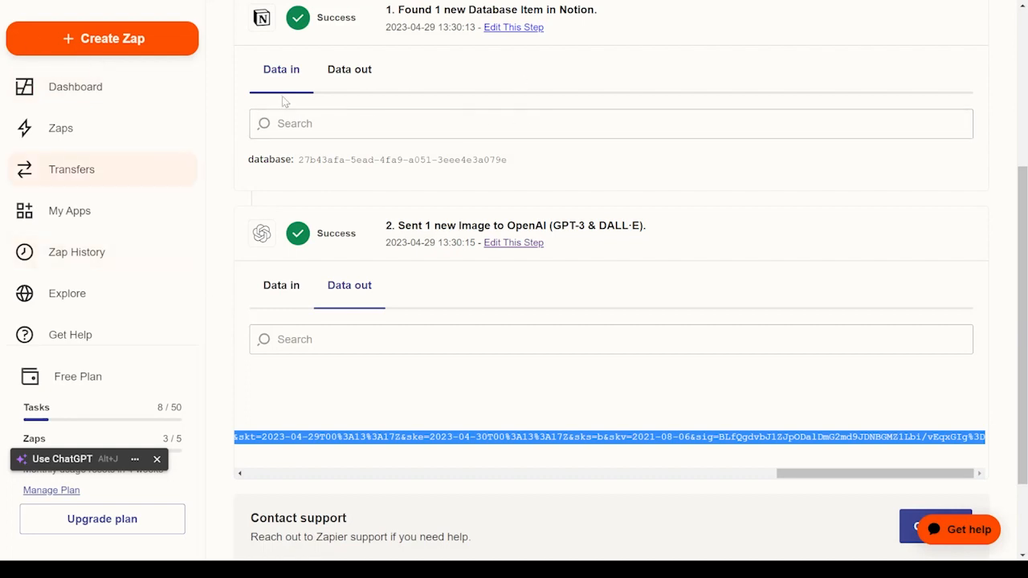
{"action": "scroll", "coordinate": [390, 85], "scroll_direction": "up", "scroll_amount": 4}
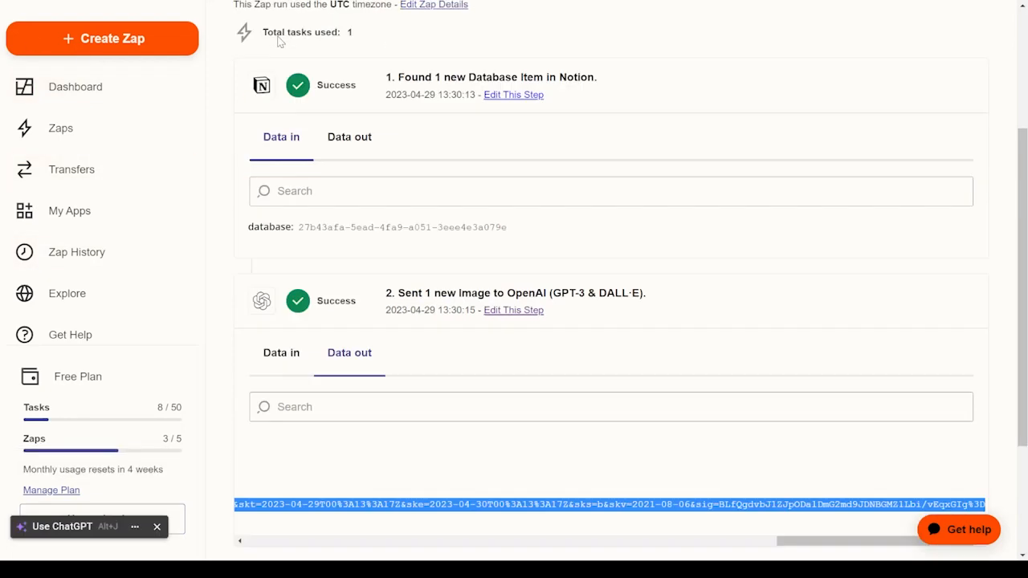
{"action": "left_click", "coordinate": [287, 89]}
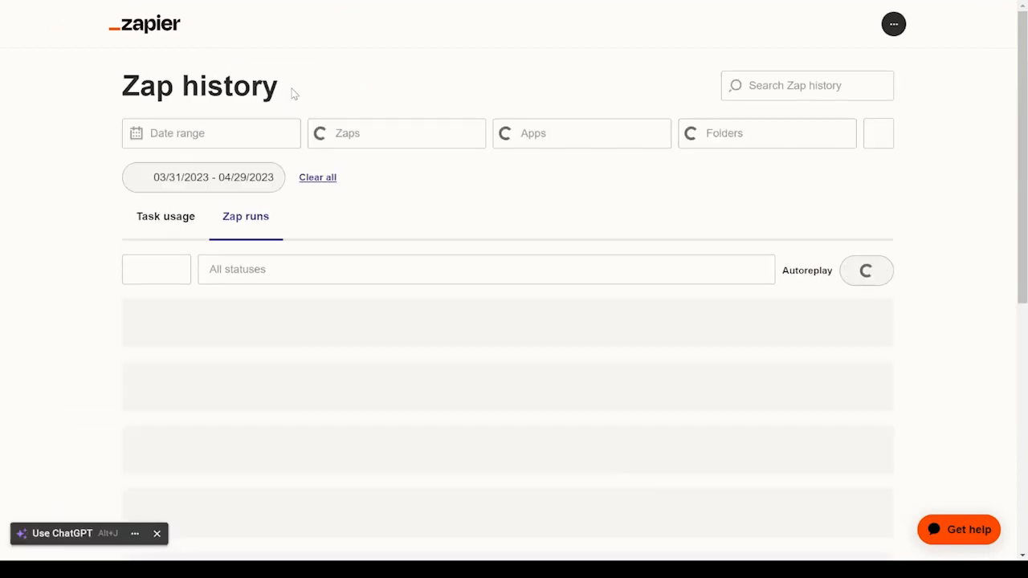